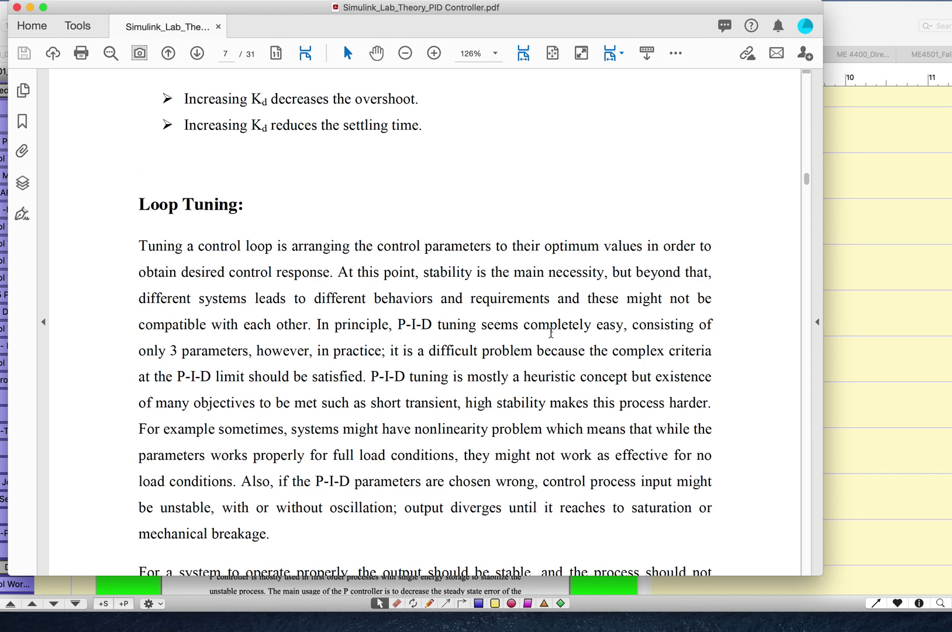
Step: Read through the PID lab PDF from the Loop Tuning section to the Figure 12 diagram of P control on a first-order plant
{"action": "scroll", "coordinate": [551, 332], "scroll_direction": "down", "scroll_amount": 15}
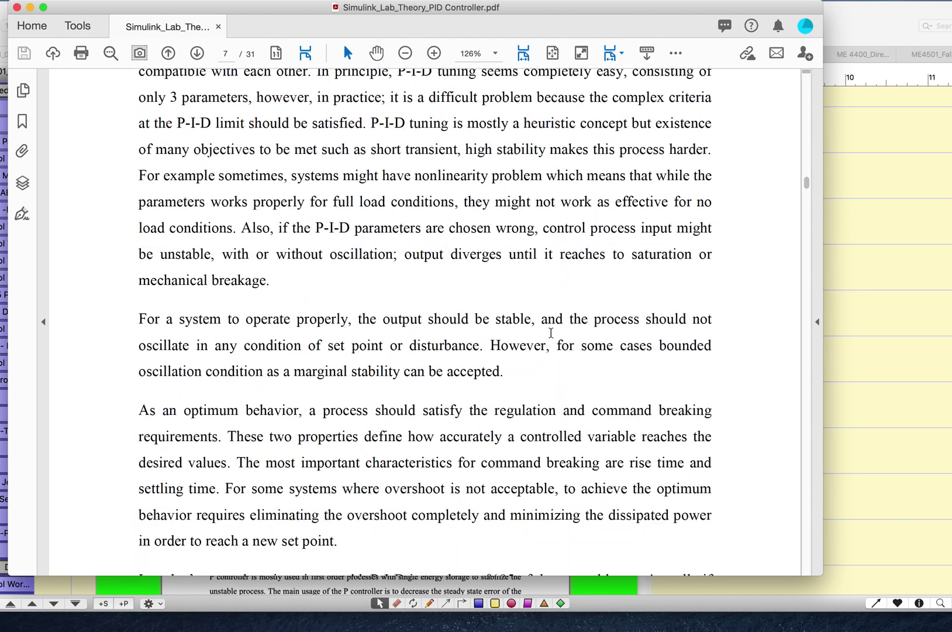
{"action": "scroll", "coordinate": [551, 337], "scroll_direction": "down", "scroll_amount": 17}
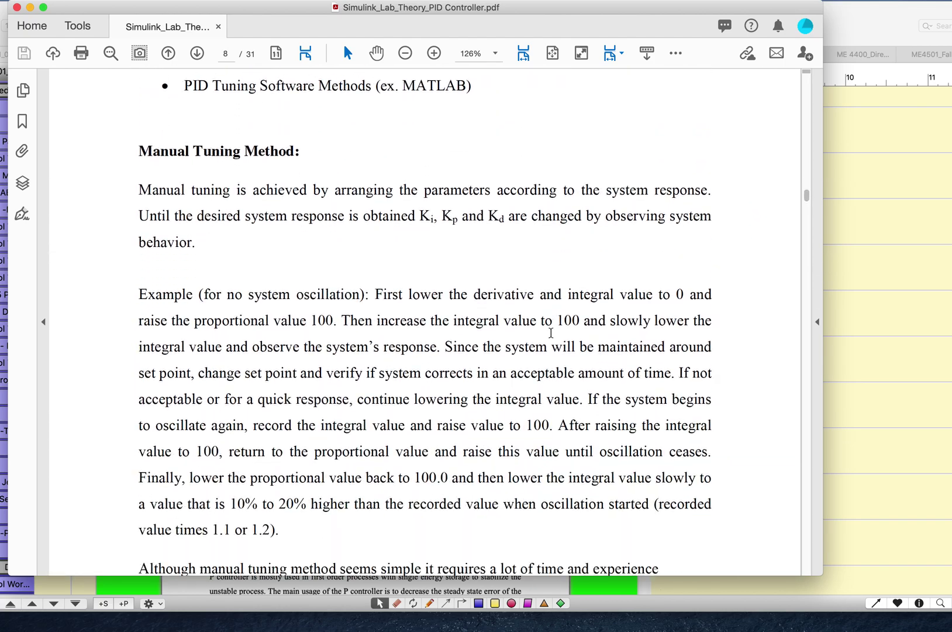
{"action": "scroll", "coordinate": [551, 332], "scroll_direction": "down", "scroll_amount": 20}
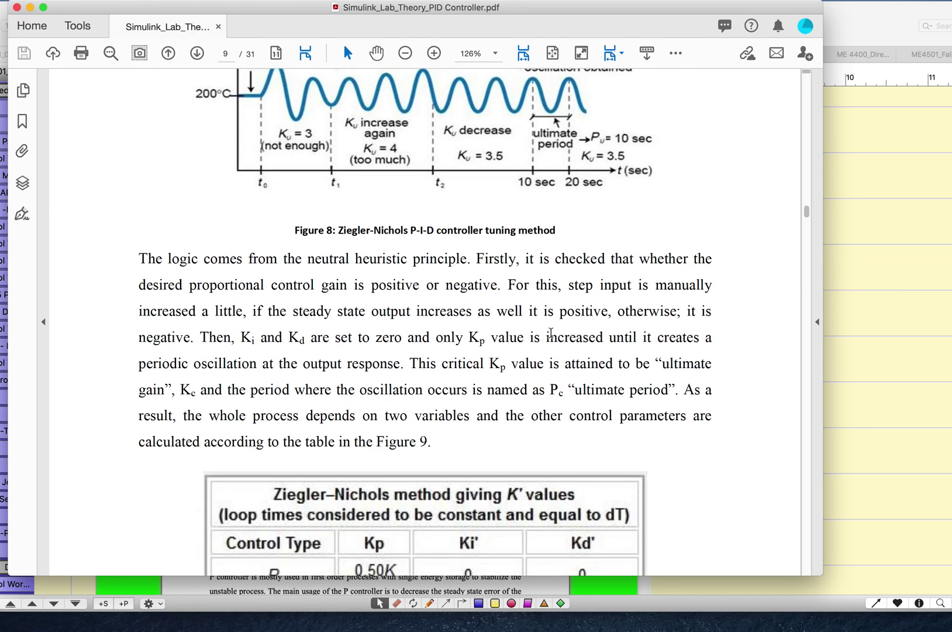
{"action": "scroll", "coordinate": [551, 338], "scroll_direction": "down", "scroll_amount": 13}
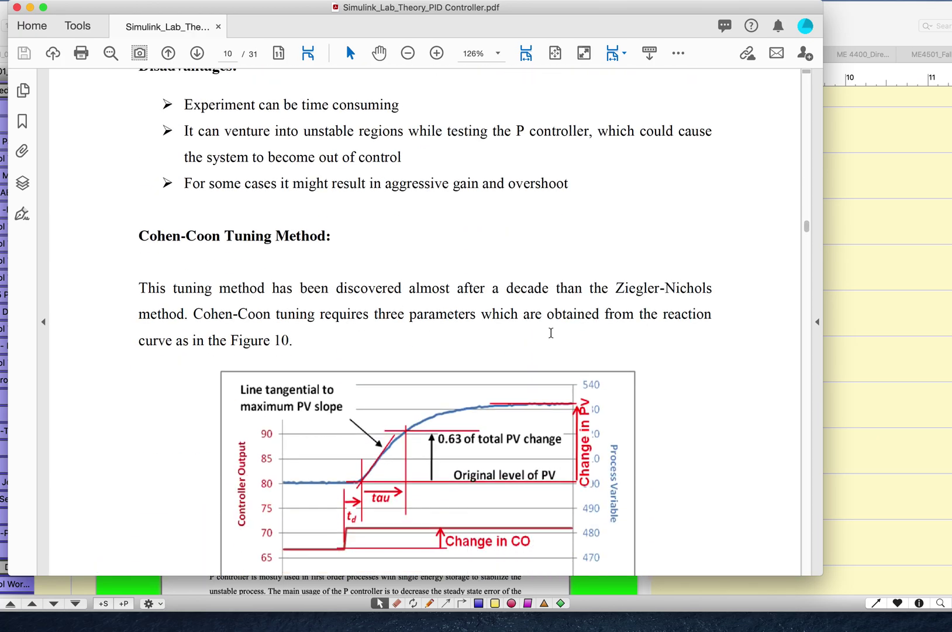
{"action": "scroll", "coordinate": [551, 337], "scroll_direction": "down", "scroll_amount": 18}
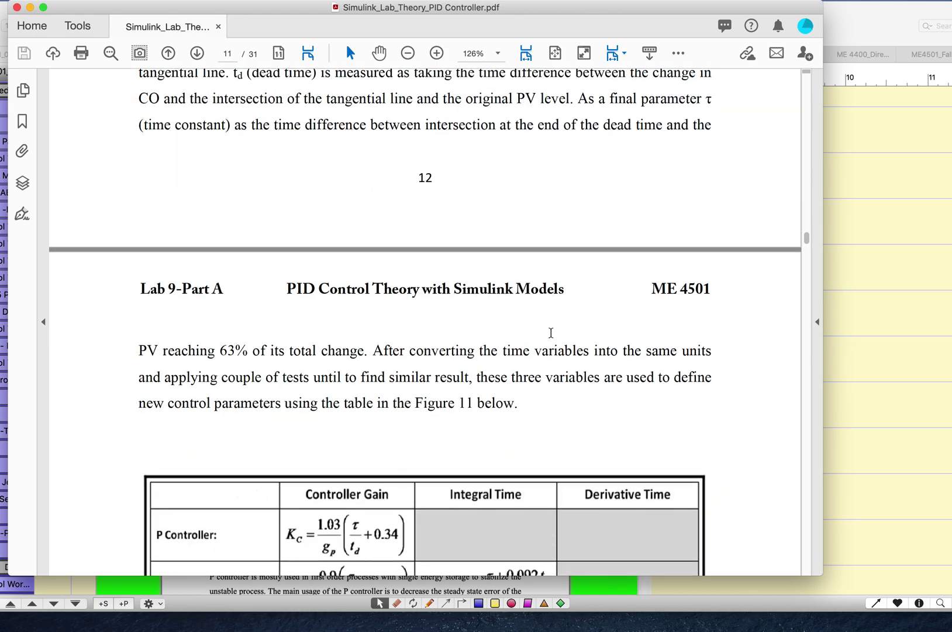
{"action": "scroll", "coordinate": [553, 338], "scroll_direction": "down", "scroll_amount": 13}
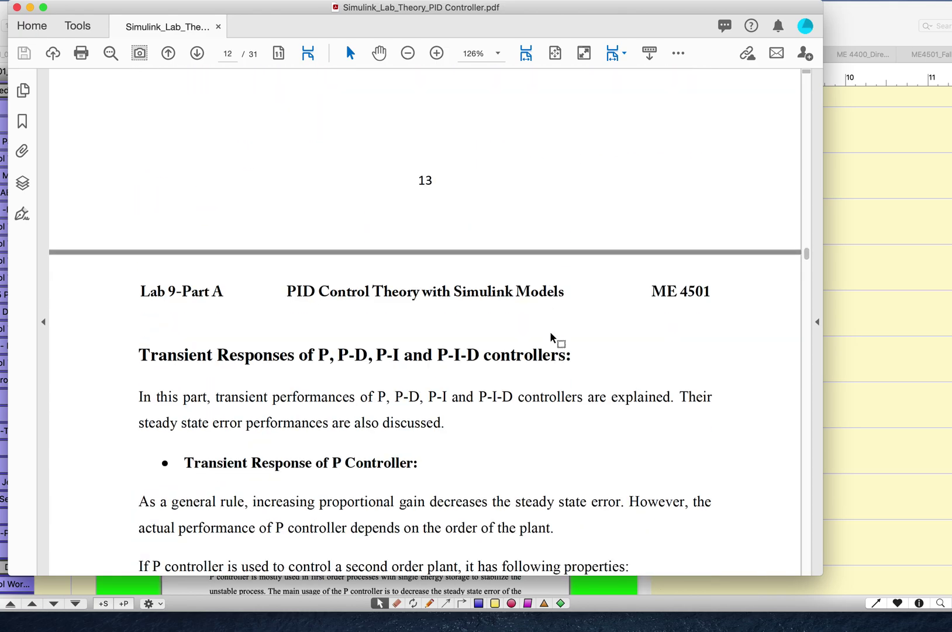
{"action": "scroll", "coordinate": [551, 333], "scroll_direction": "up", "scroll_amount": 4}
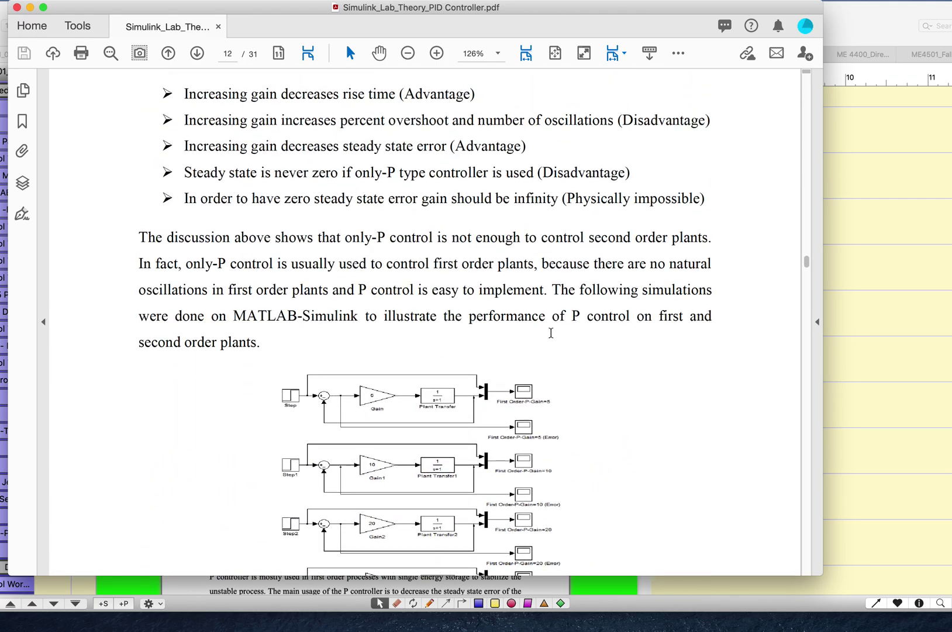
{"action": "scroll", "coordinate": [551, 333], "scroll_direction": "down", "scroll_amount": 5}
{"action": "scroll", "coordinate": [551, 333], "scroll_direction": "up", "scroll_amount": 2}
{"action": "scroll", "coordinate": [551, 332], "scroll_direction": "up", "scroll_amount": 1}
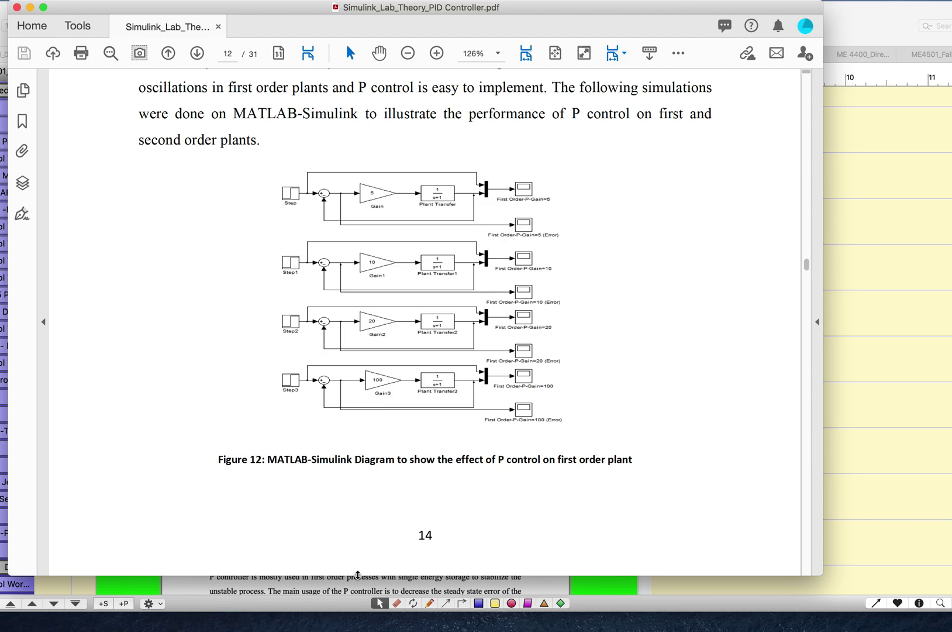
Step: Switch to the open Simulink feedback model and compare it with the Figure 12 diagram in the lab PDF
{"action": "key", "text": "ctrl+Left"}
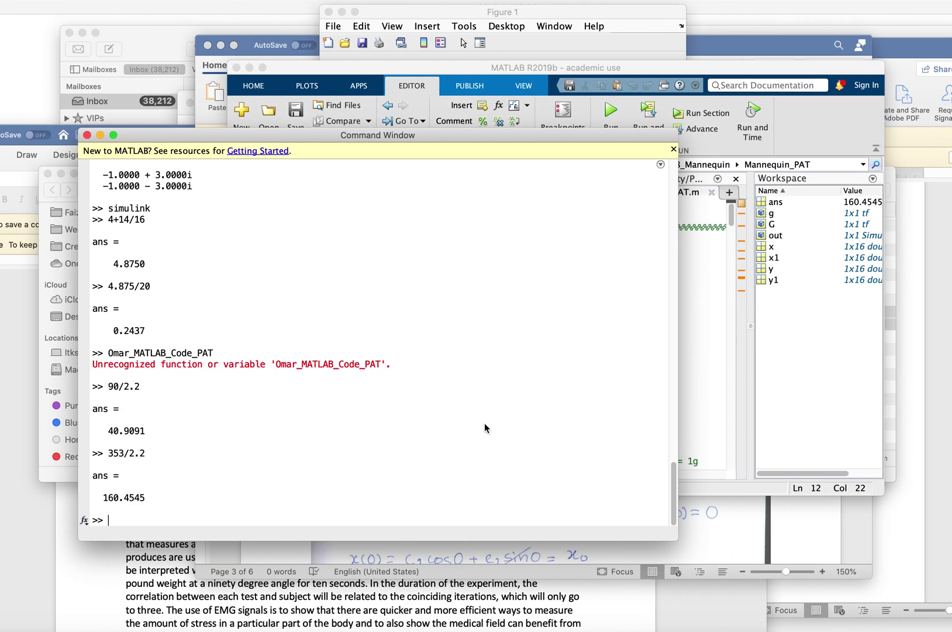
{"action": "key", "text": "ctrl+Up"}
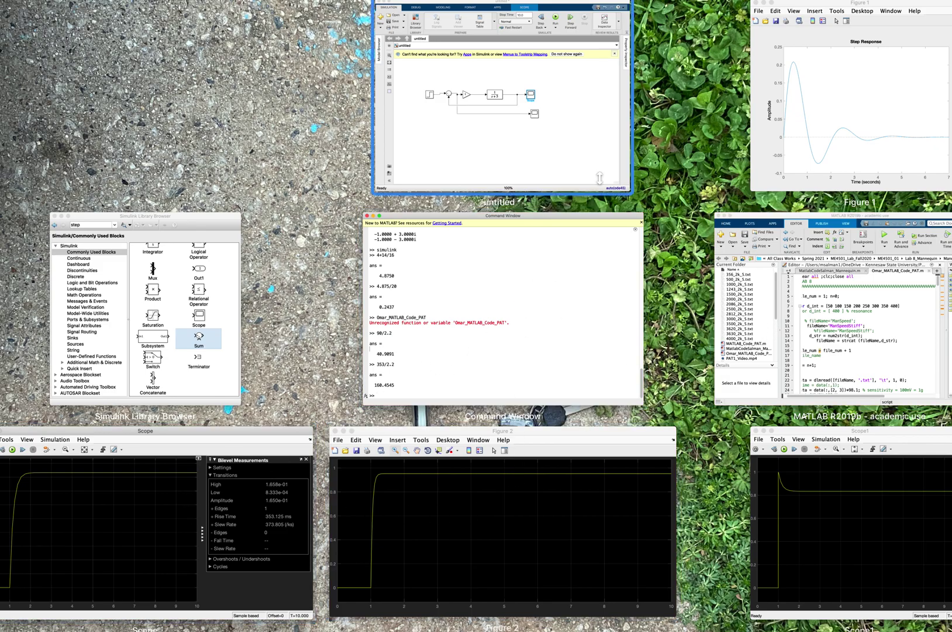
{"action": "left_click", "coordinate": [475, 114]}
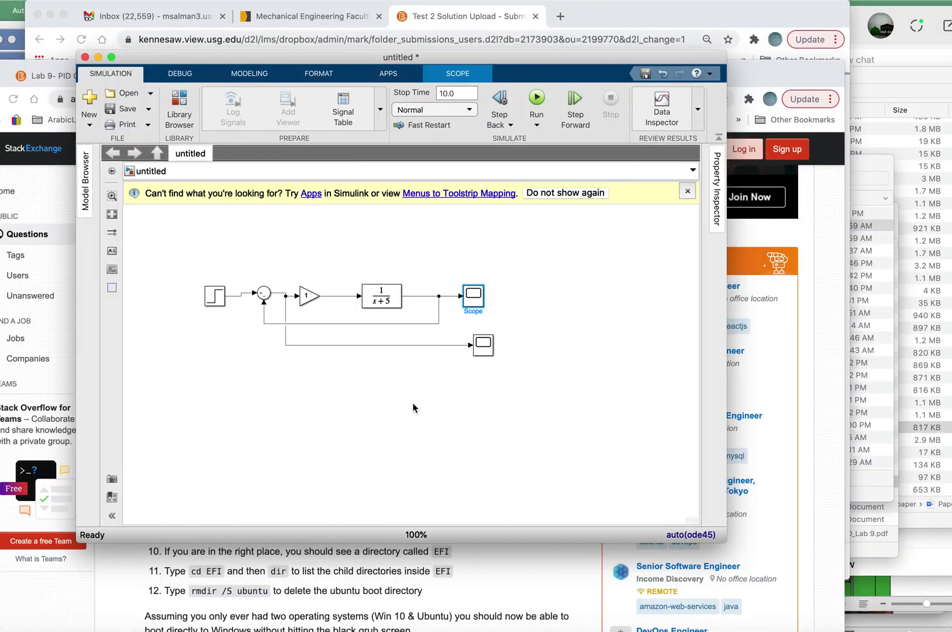
{"action": "key", "text": "ctrl+Right"}
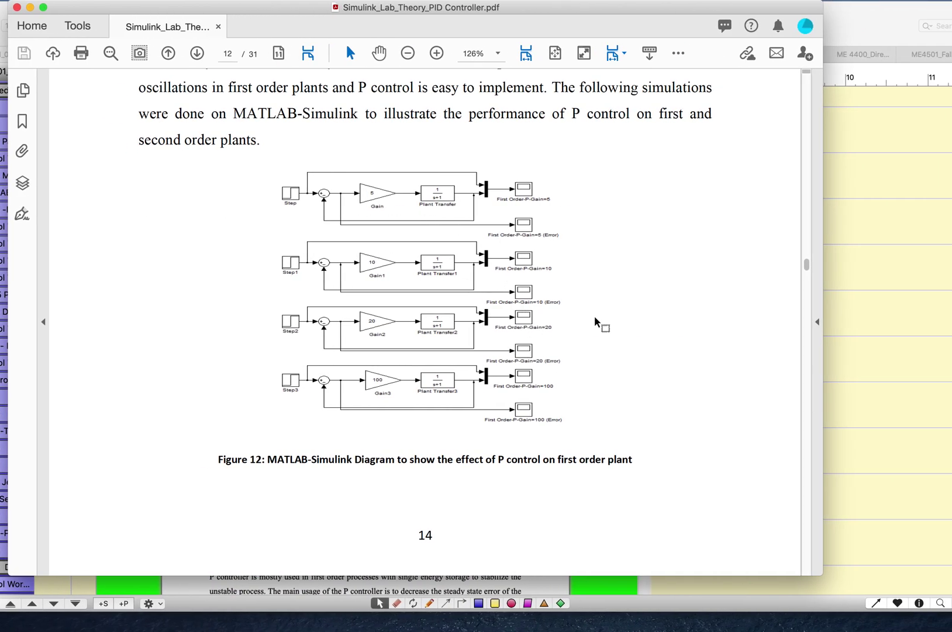
Step: Select the first-order transfer function G(s) = 1/(0.1s+1) in the Lab 9 Deliverables note and compare it with the Simulink model and Figure 12
{"action": "left_click", "coordinate": [880, 291]}
{"action": "left_click", "coordinate": [470, 348]}
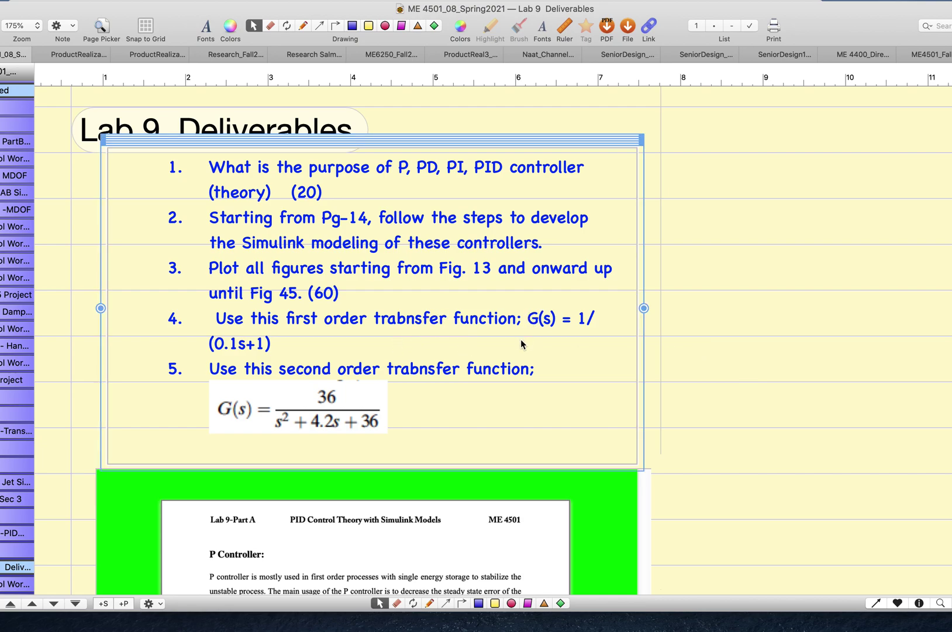
{"action": "left_click_drag", "start_coordinate": [528, 318], "coordinate": [531, 345]}
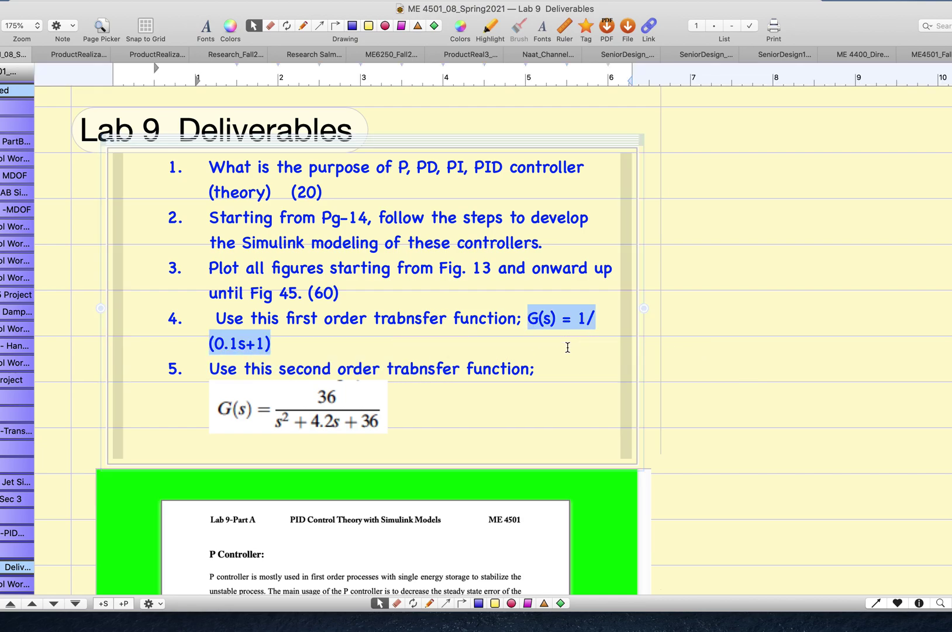
{"action": "key", "text": "ctrl+Left"}
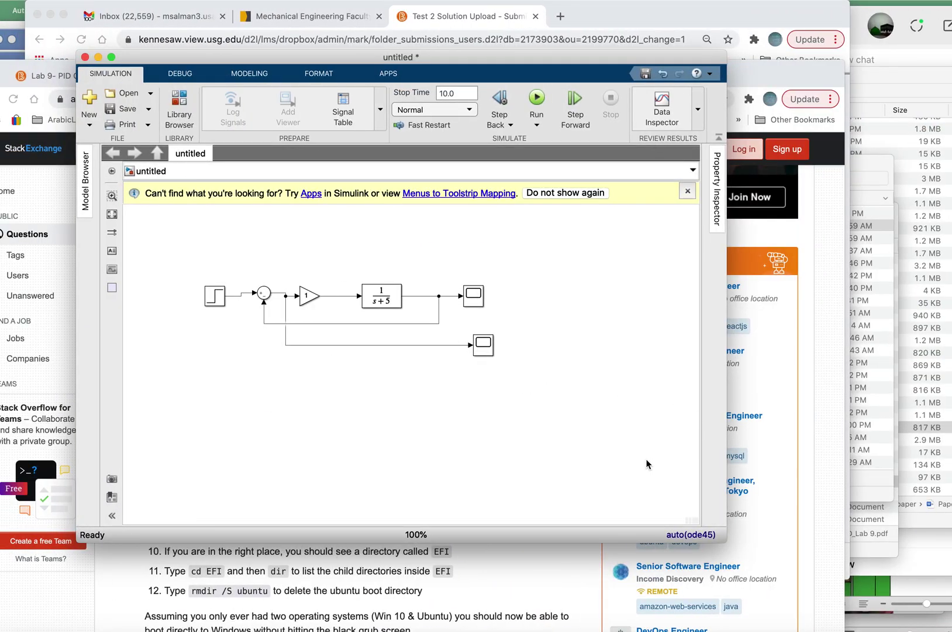
{"action": "key", "text": "ctrl+Right"}
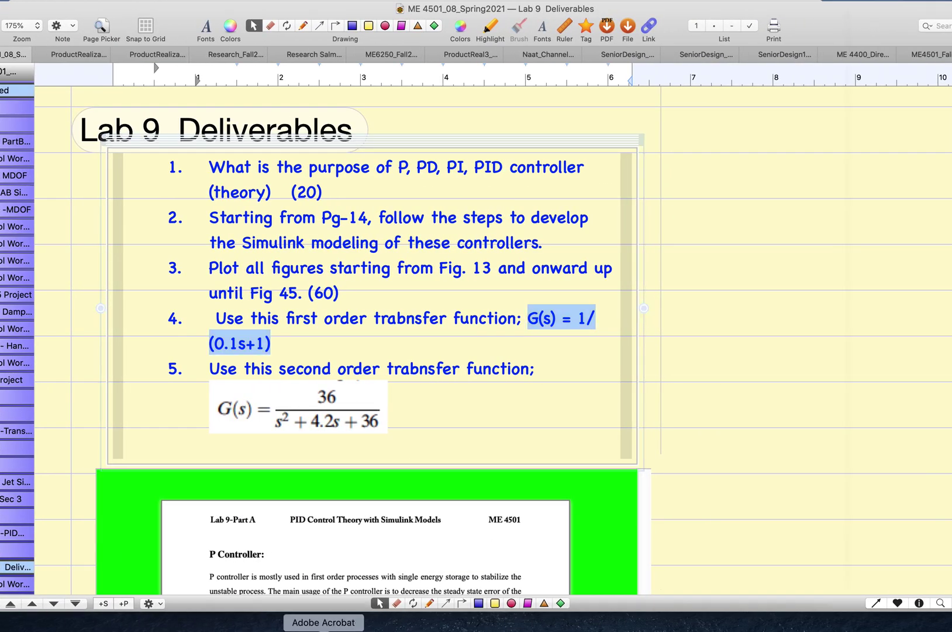
{"action": "left_click", "coordinate": [323, 625]}
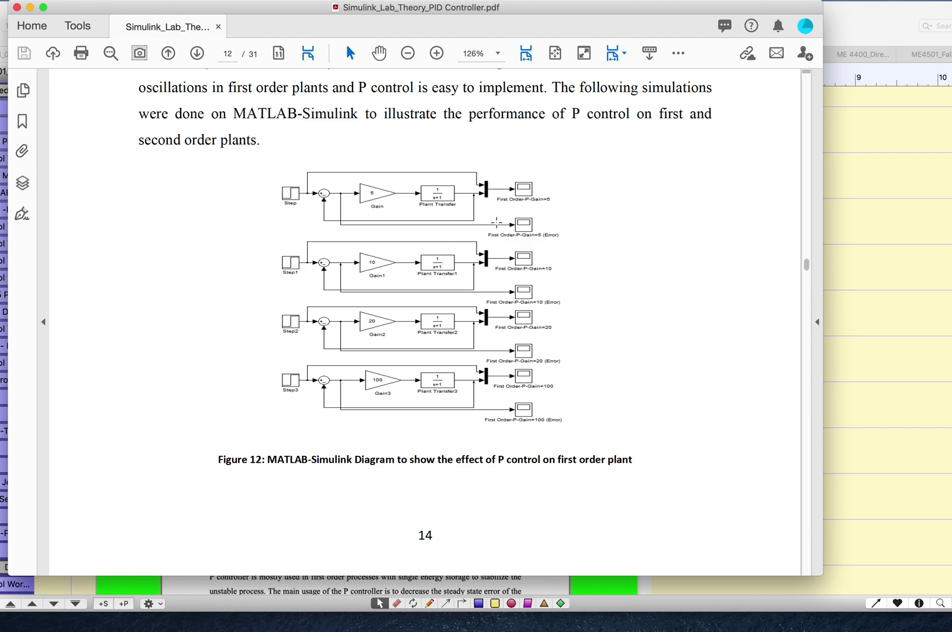
{"action": "left_click", "coordinate": [904, 247]}
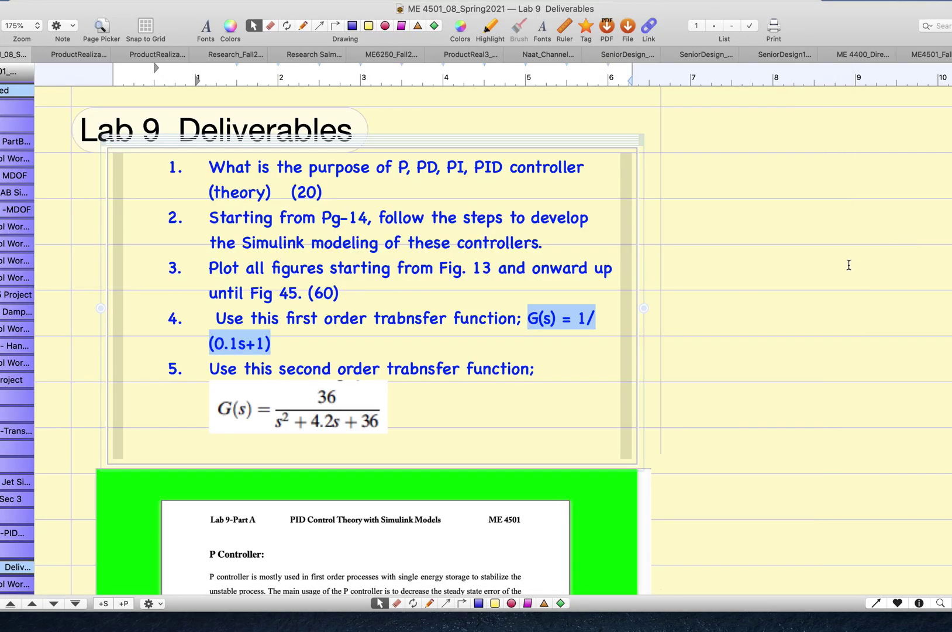
Step: Highlight the denominator (0.1s+1) in deliverable 4 and examine the second-order transfer function in deliverable 5
{"action": "left_click", "coordinate": [528, 319]}
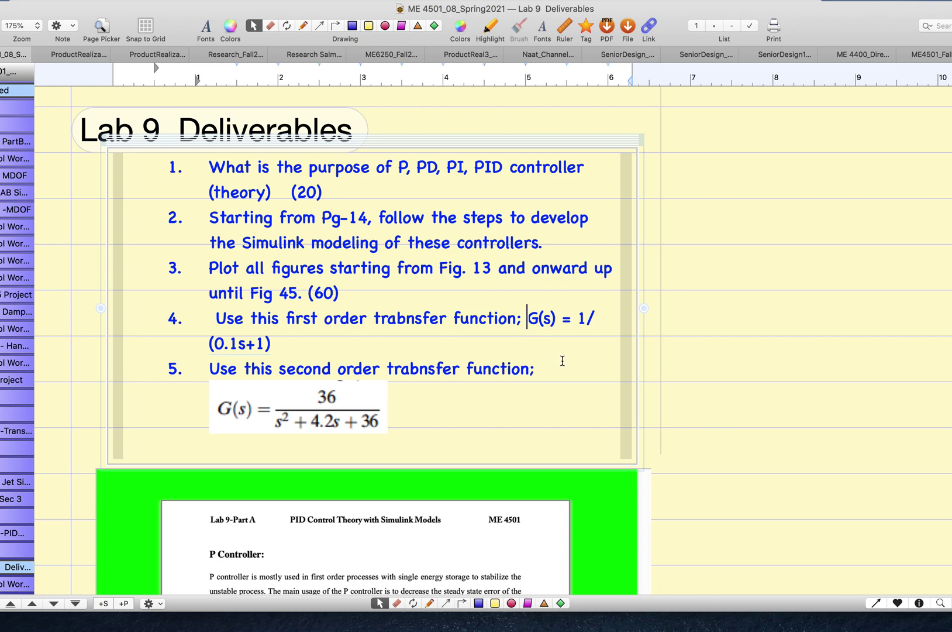
{"action": "left_click_drag", "start_coordinate": [274, 343], "coordinate": [203, 346]}
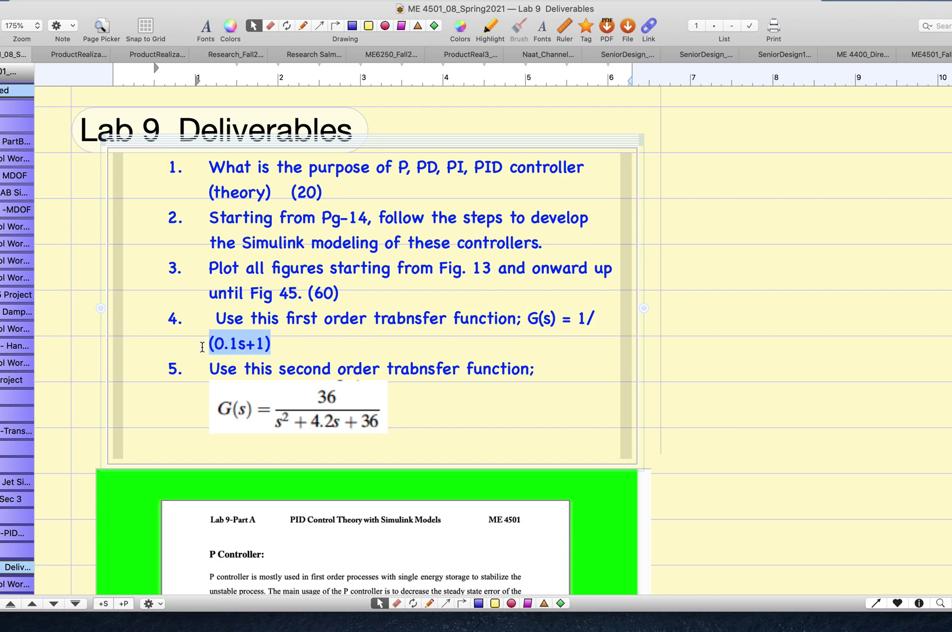
{"action": "left_click", "coordinate": [363, 401]}
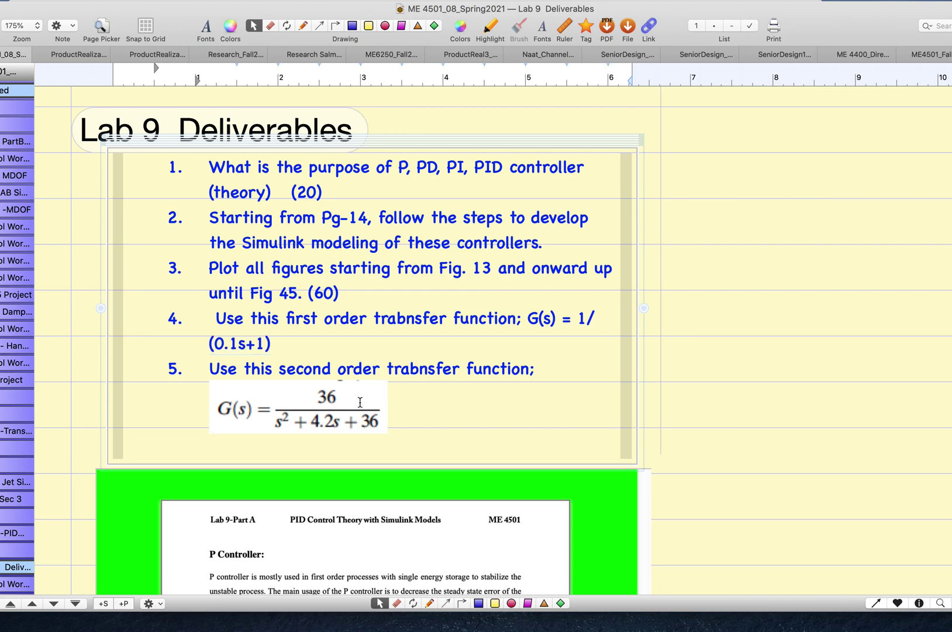
Step: Correct the misspelled "trabnsfer" to "transfer" in item 5 of the Lab 9 deliverables
{"action": "left_click", "coordinate": [413, 371]}
{"action": "key", "text": "Delete"}
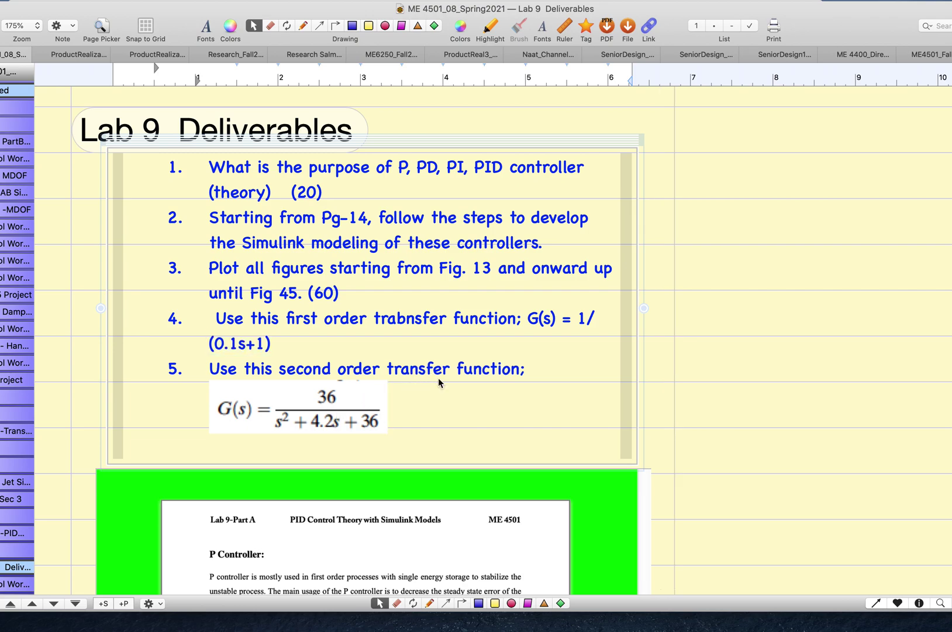
{"action": "left_click", "coordinate": [478, 424]}
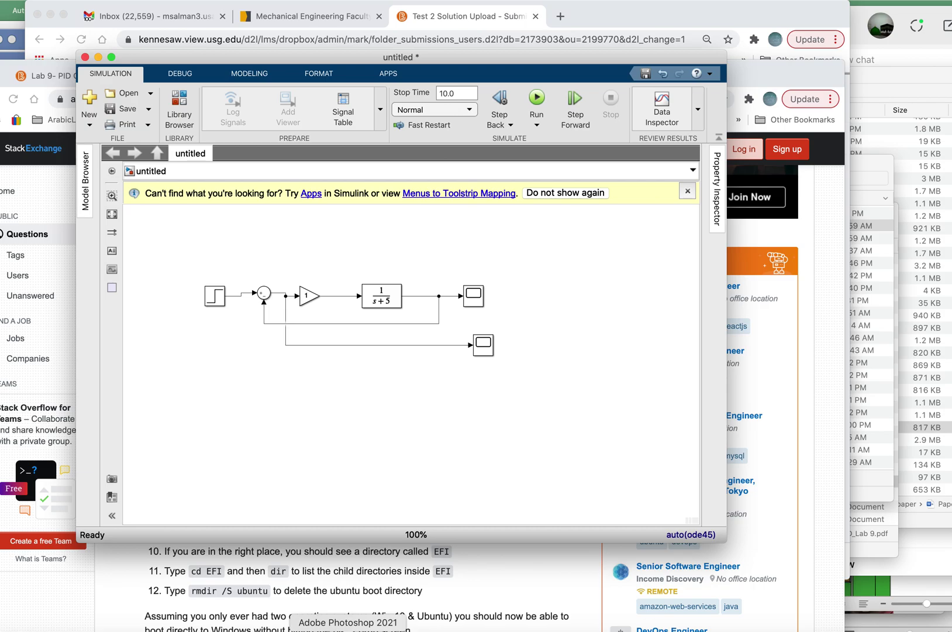
Step: Check the Simulink model against Figure 12 in the lab PDF, run its simulation and open the plant-output scope
{"action": "left_click", "coordinate": [324, 629]}
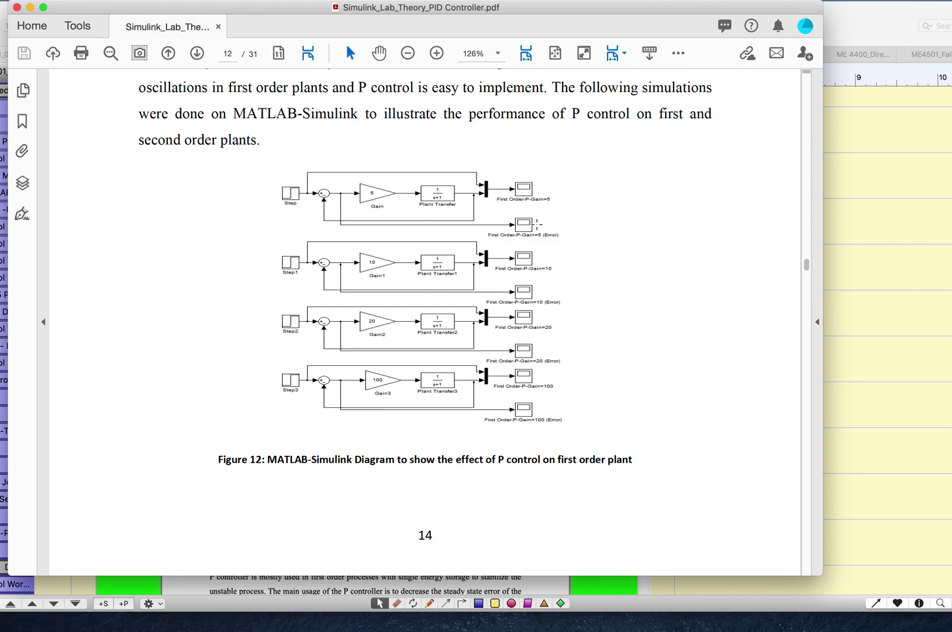
{"action": "key", "text": "ctrl+Left"}
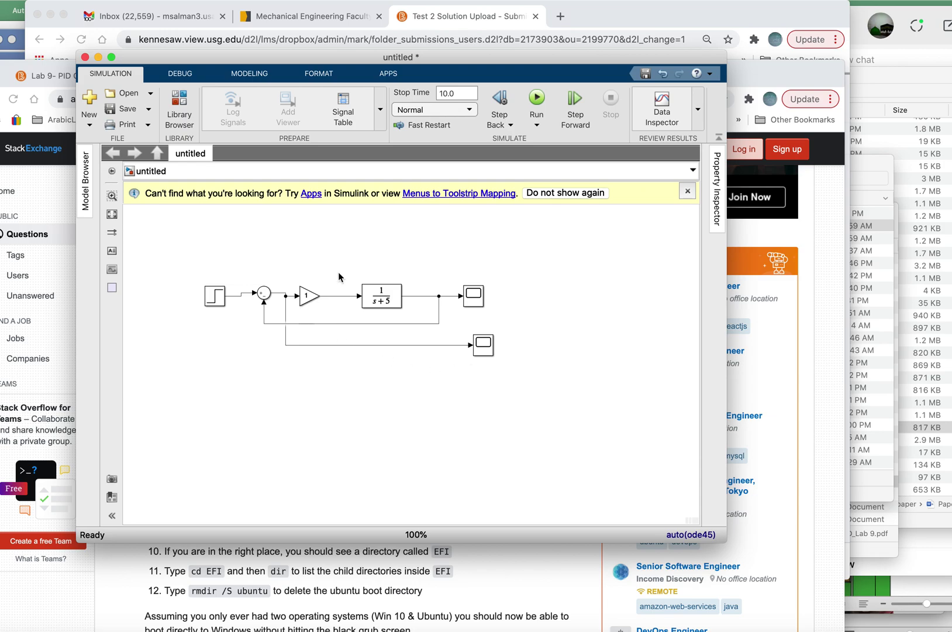
{"action": "left_click", "coordinate": [537, 98]}
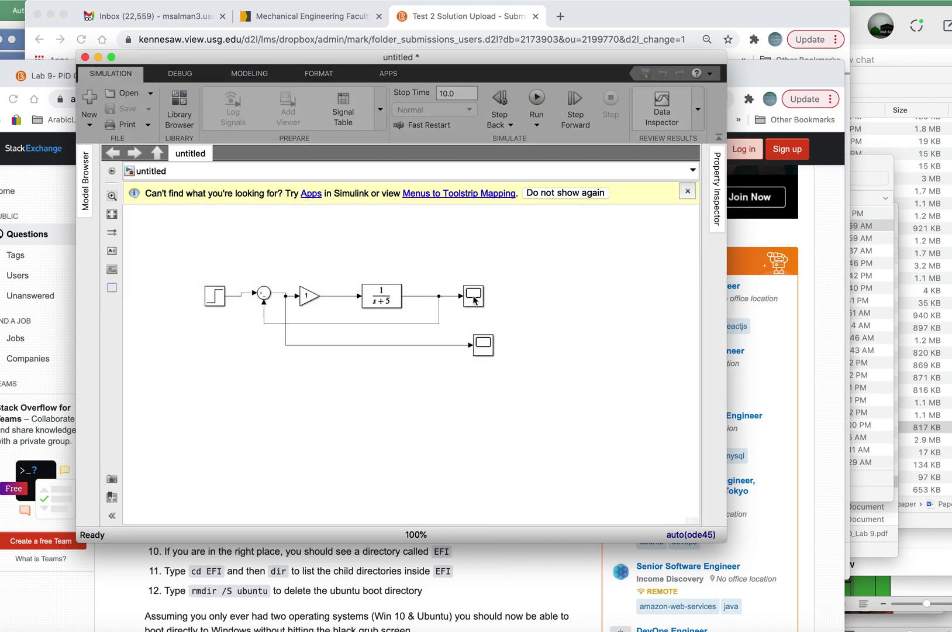
{"action": "left_click", "coordinate": [473, 298]}
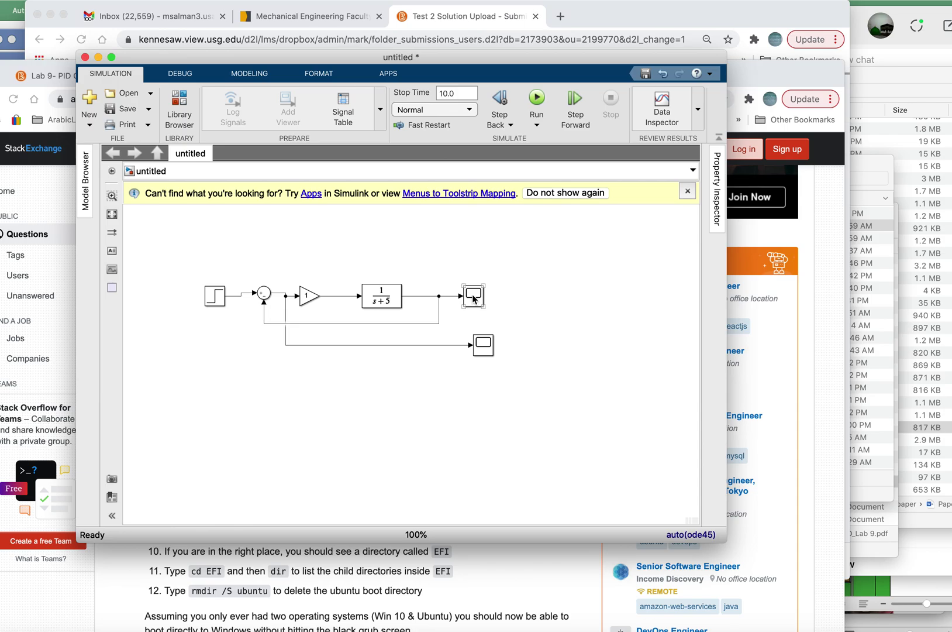
{"action": "double_click", "coordinate": [473, 298]}
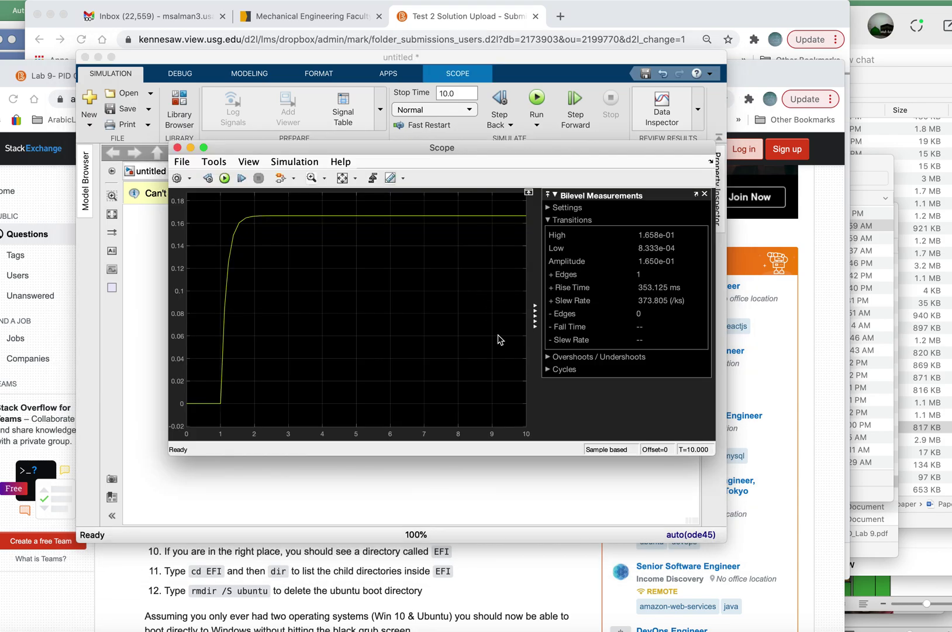
Step: Hide and redisplay the scope's Bilevel Measurements, and expand the Overshoots / Undershoots section
{"action": "left_click", "coordinate": [706, 195]}
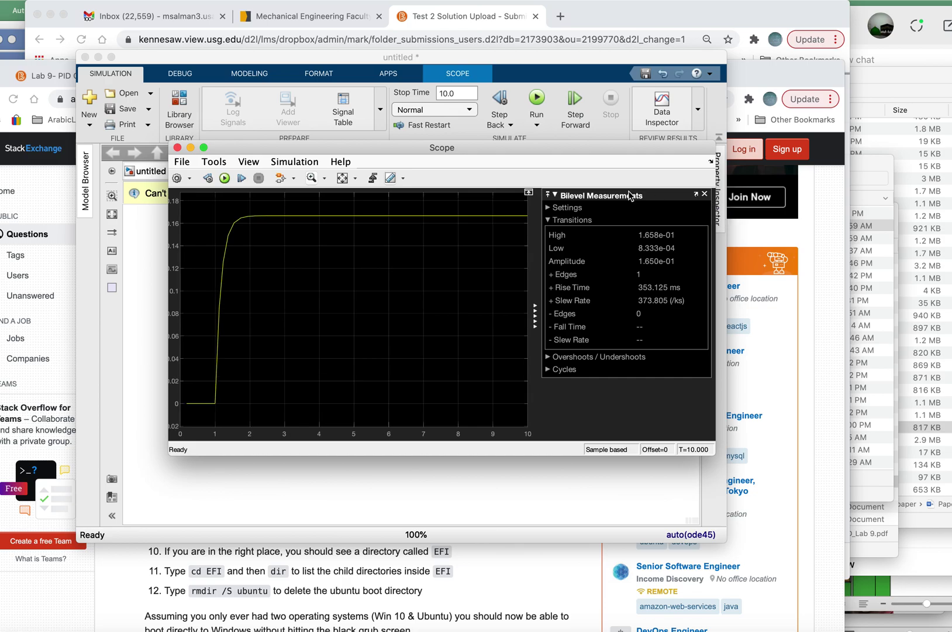
{"action": "left_click", "coordinate": [402, 180]}
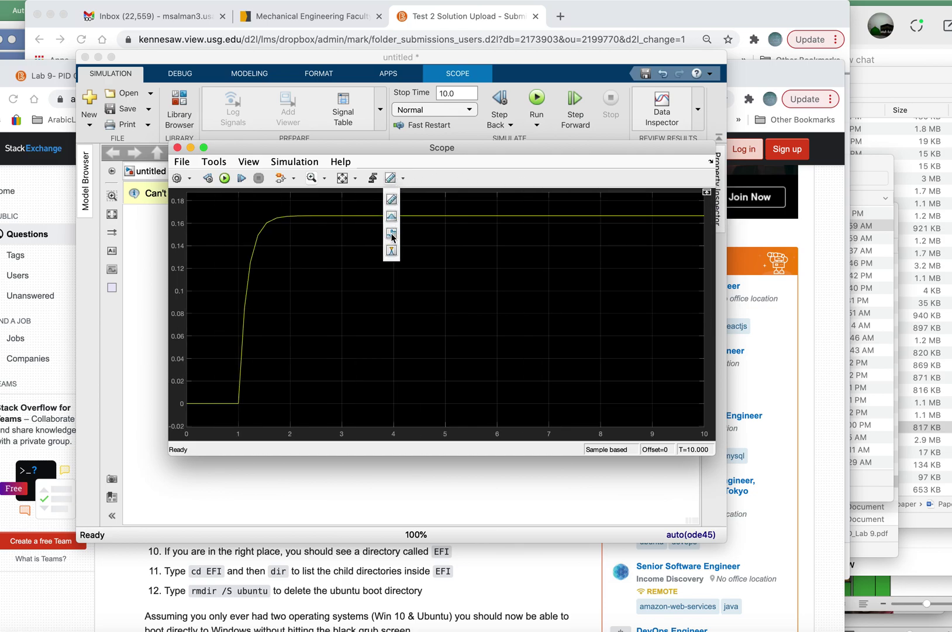
{"action": "left_click", "coordinate": [391, 237]}
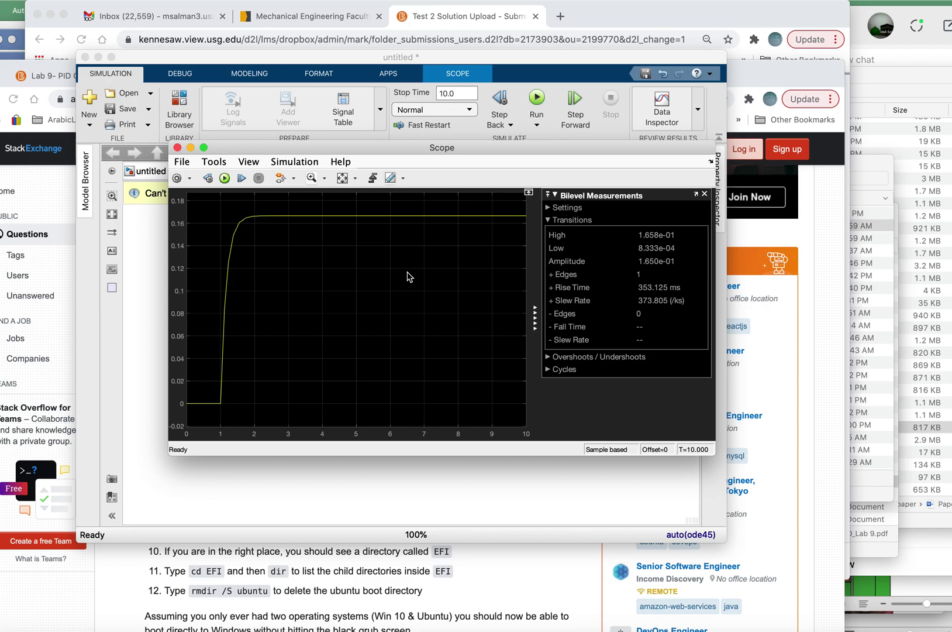
{"action": "left_click", "coordinate": [550, 361]}
{"action": "scroll", "coordinate": [636, 325], "scroll_direction": "down", "scroll_amount": 2}
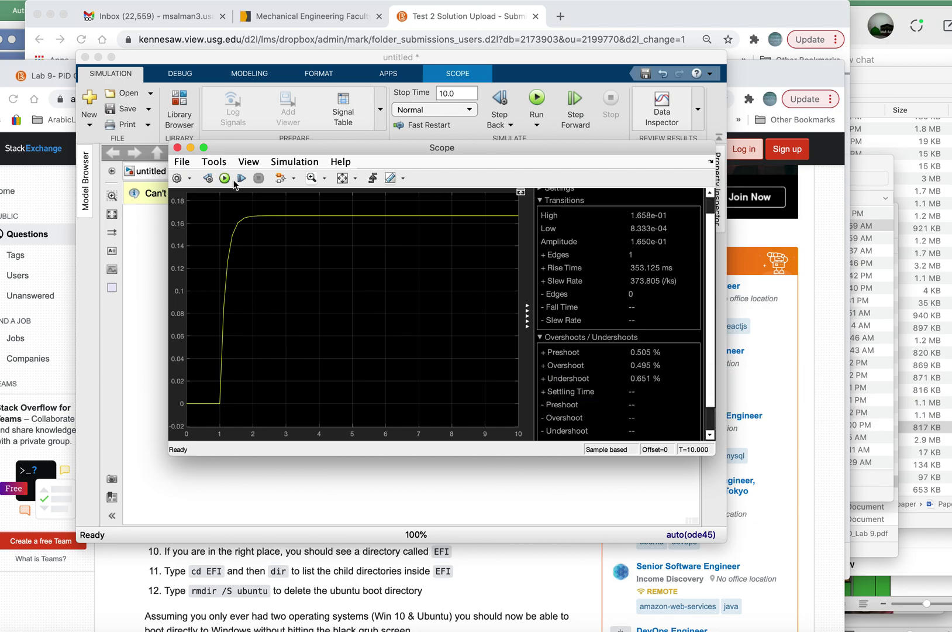
Step: Copy the scope plot to the clipboard and switch to the Lab 9 Deliverables note
{"action": "left_click", "coordinate": [182, 163]}
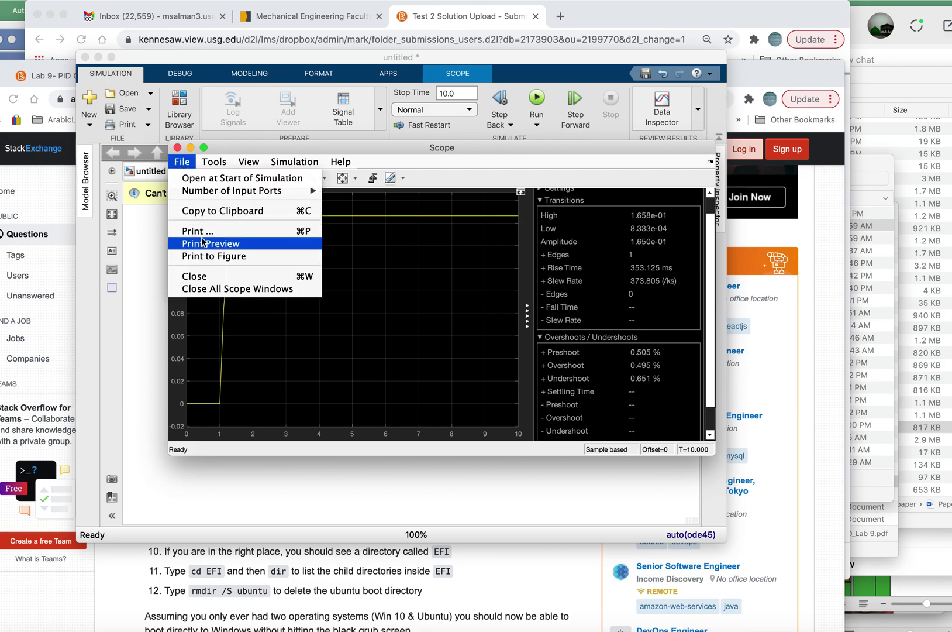
{"action": "left_click", "coordinate": [214, 213]}
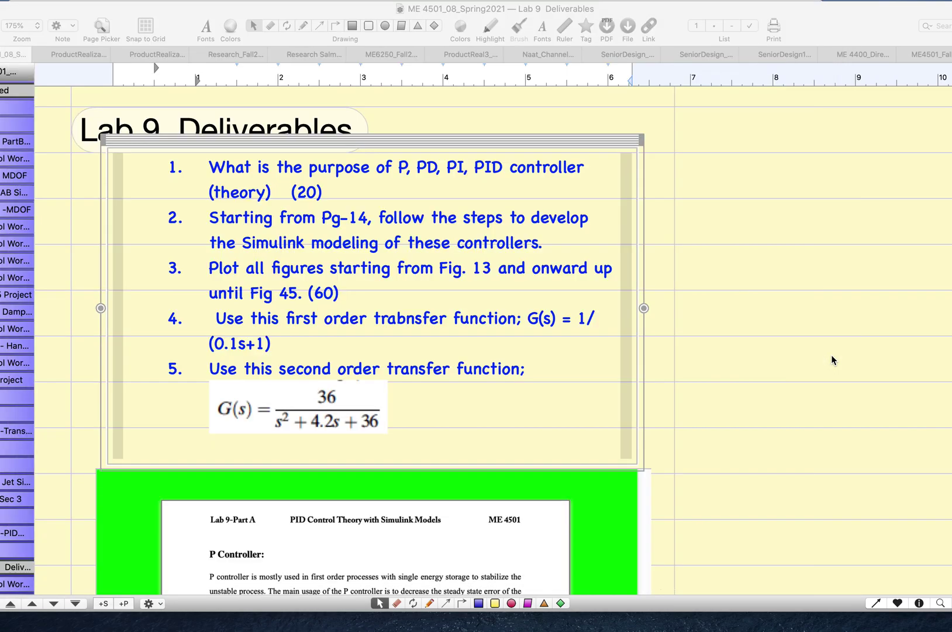
{"action": "left_click", "coordinate": [833, 360]}
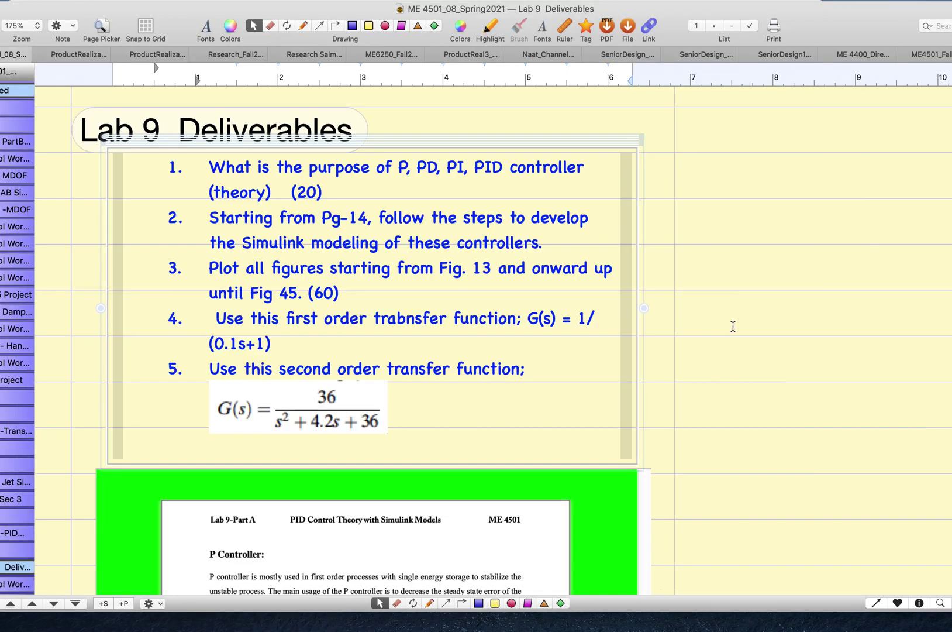
Step: Add a new page to the notebook, paste the copied scope plot into it and shrink the plot to about two thirds
{"action": "scroll", "coordinate": [18, 476], "scroll_direction": "down", "scroll_amount": 2}
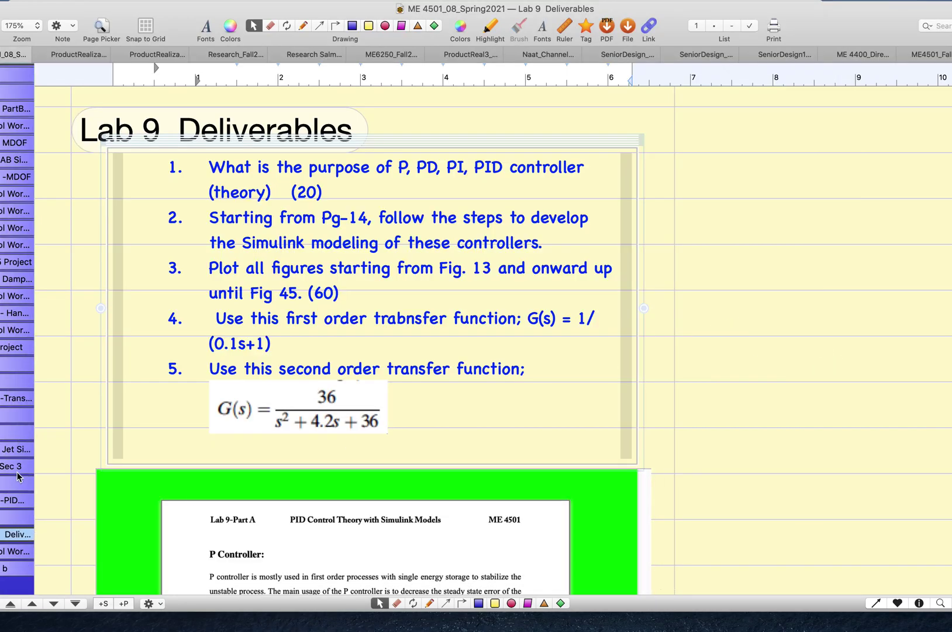
{"action": "left_click", "coordinate": [123, 603]}
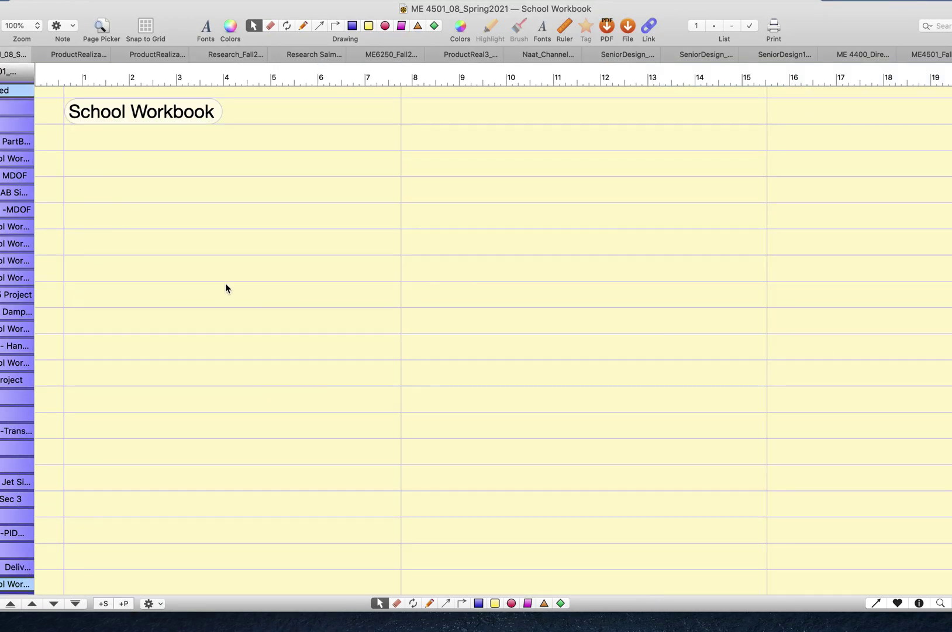
{"action": "key", "text": "super+v"}
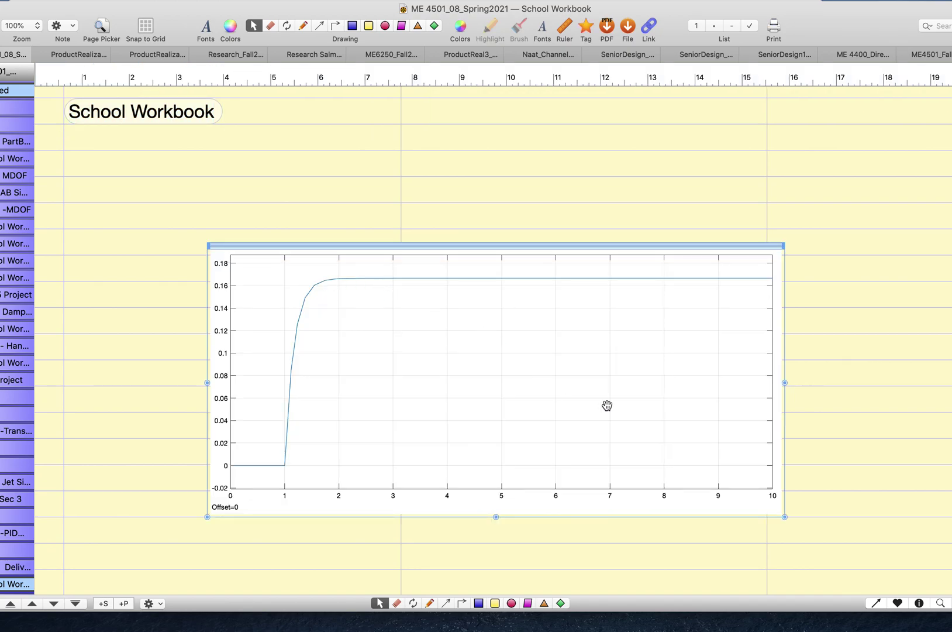
{"action": "left_click_drag", "start_coordinate": [780, 513], "coordinate": [575, 461]}
{"action": "left_click", "coordinate": [308, 483]}
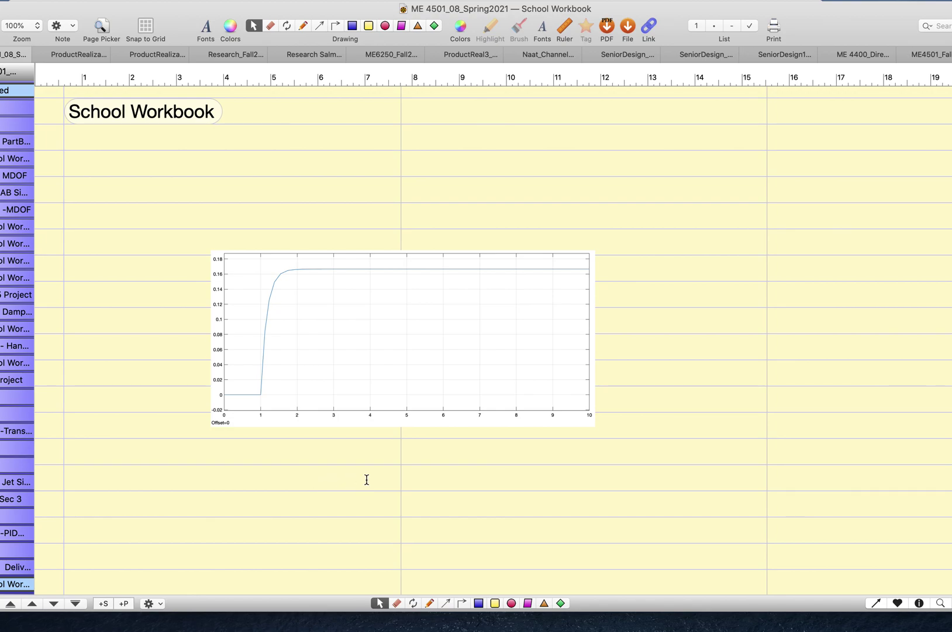
Step: Look through the Lab 9 and Lab 9-PID Controller notes and return to the Lab 9 Deliverables note
{"action": "key", "text": "ctrl+Left"}
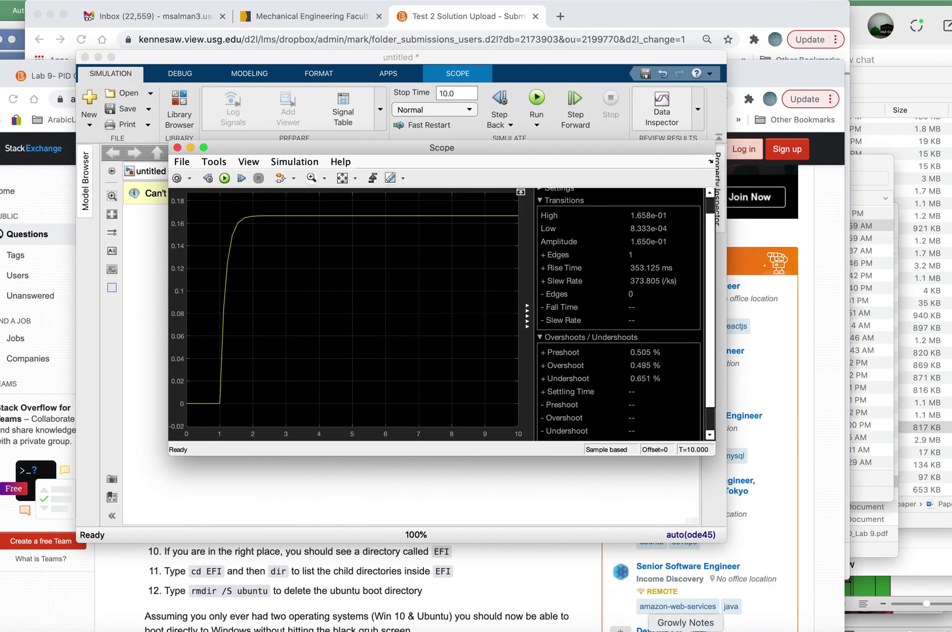
{"action": "left_click", "coordinate": [685, 628]}
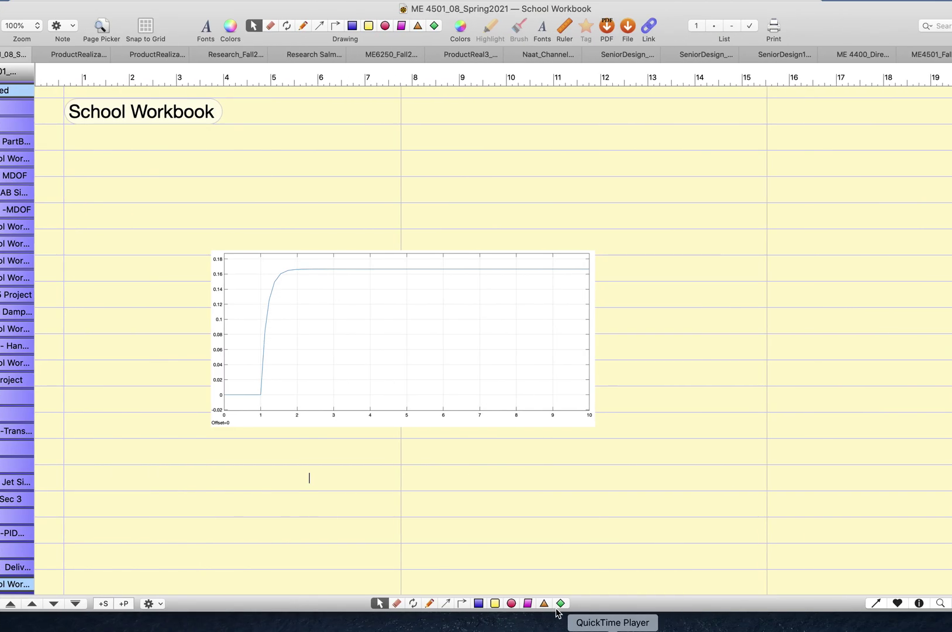
{"action": "left_click", "coordinate": [13, 553]}
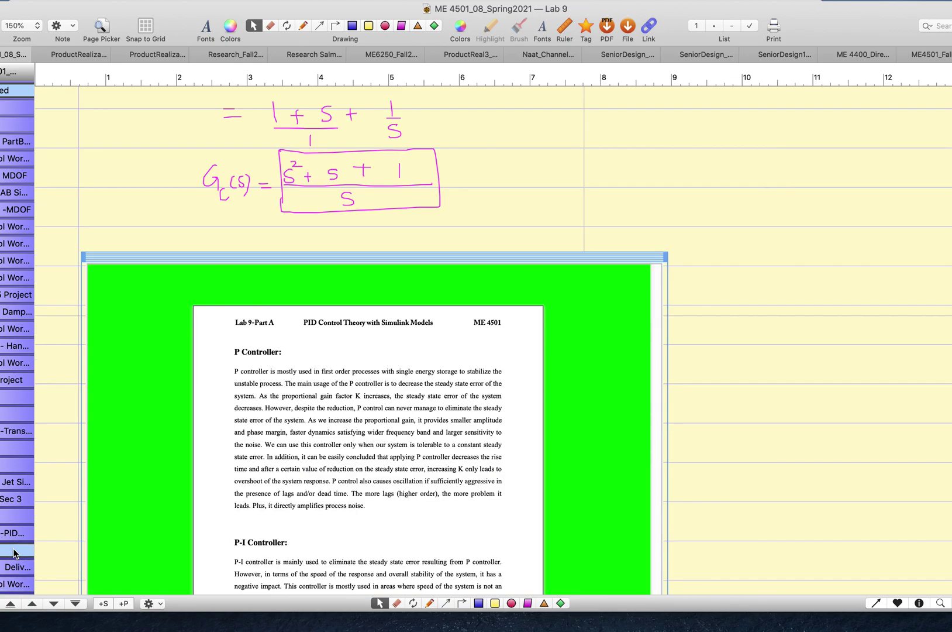
{"action": "left_click", "coordinate": [736, 378]}
{"action": "left_click", "coordinate": [14, 537]}
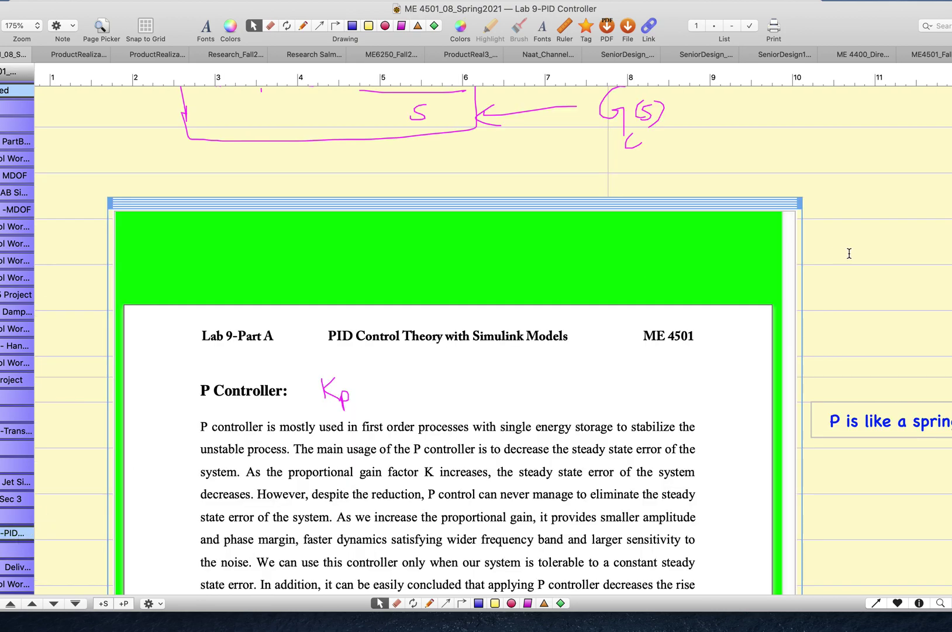
{"action": "scroll", "coordinate": [849, 252], "scroll_direction": "up", "scroll_amount": 15}
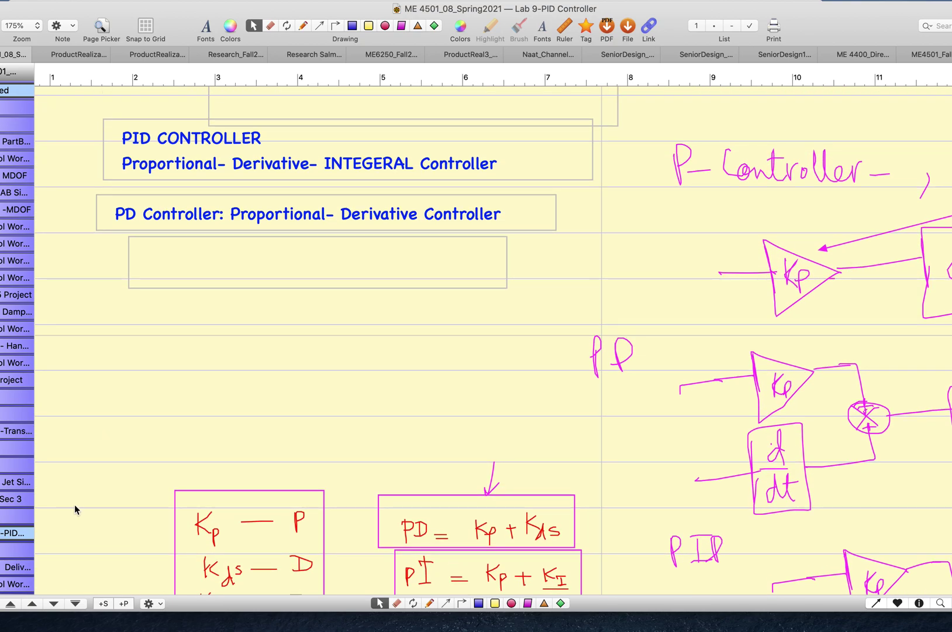
{"action": "left_click", "coordinate": [17, 569]}
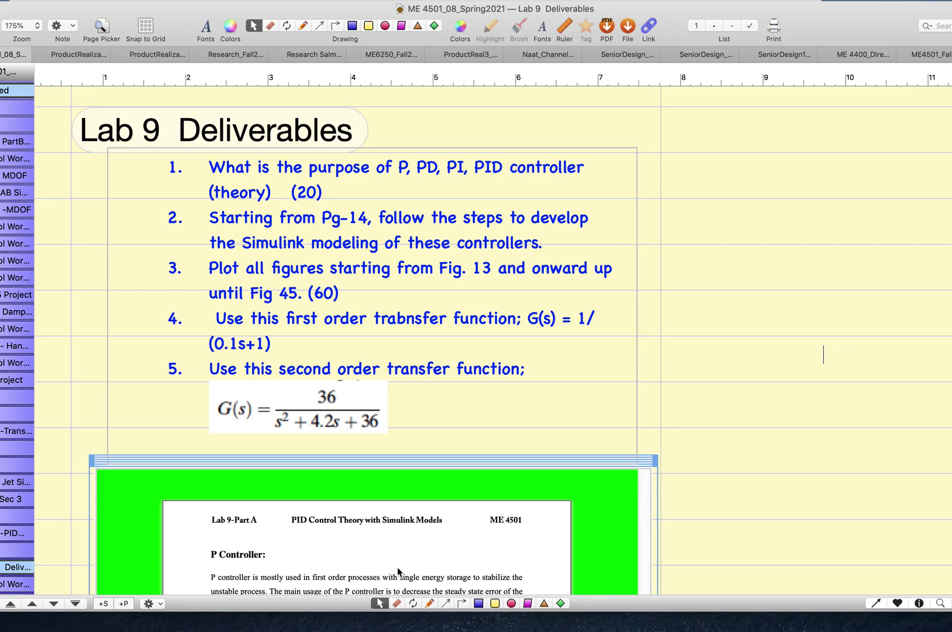
Step: Switch to the Simulink model, check the Transfer Fcn block's coefficients against the deliverables and close its parameters without applying changes
{"action": "left_click", "coordinate": [299, 628]}
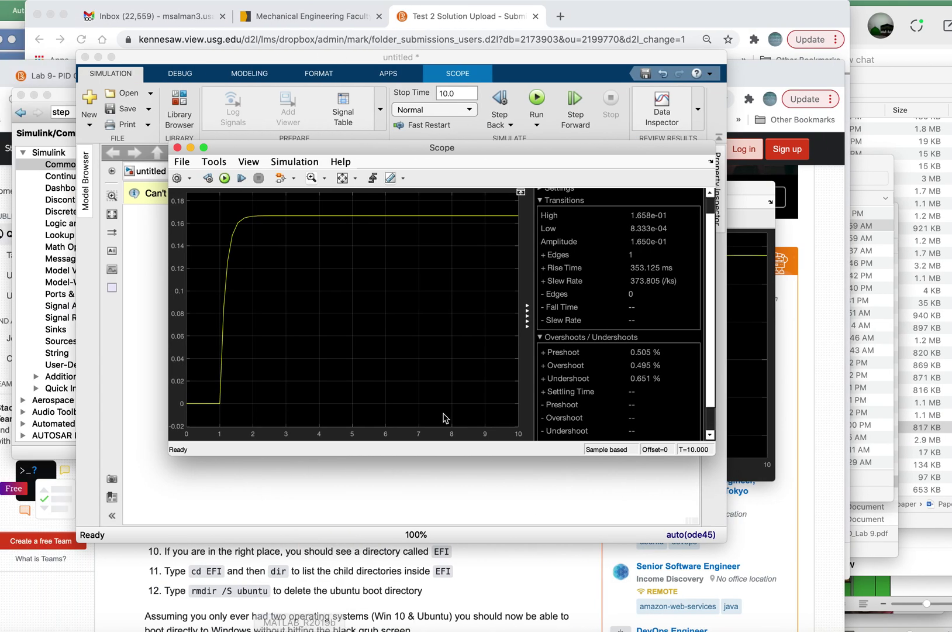
{"action": "left_click", "coordinate": [314, 477]}
{"action": "double_click", "coordinate": [382, 296]}
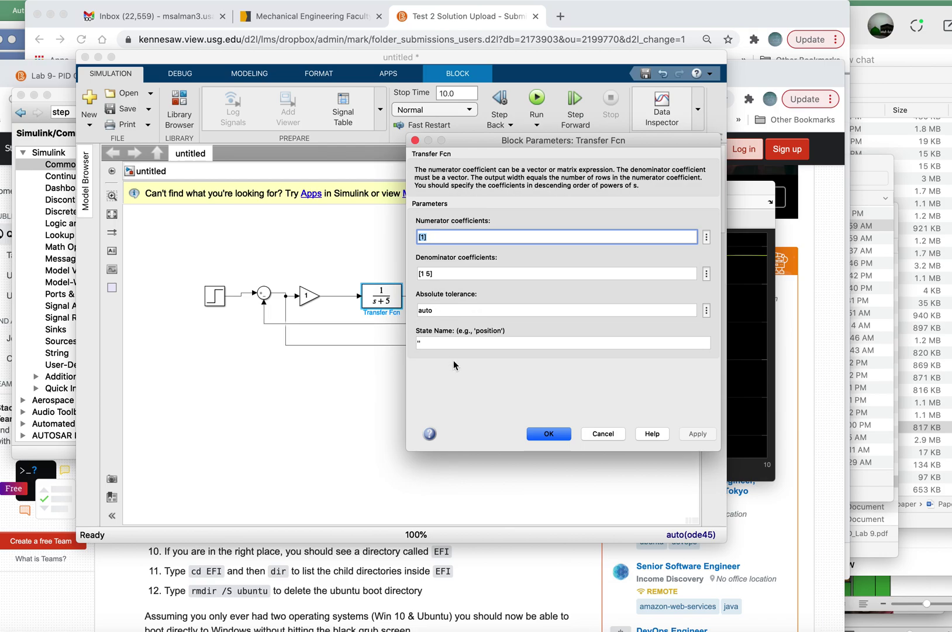
{"action": "key", "text": "ctrl+Right"}
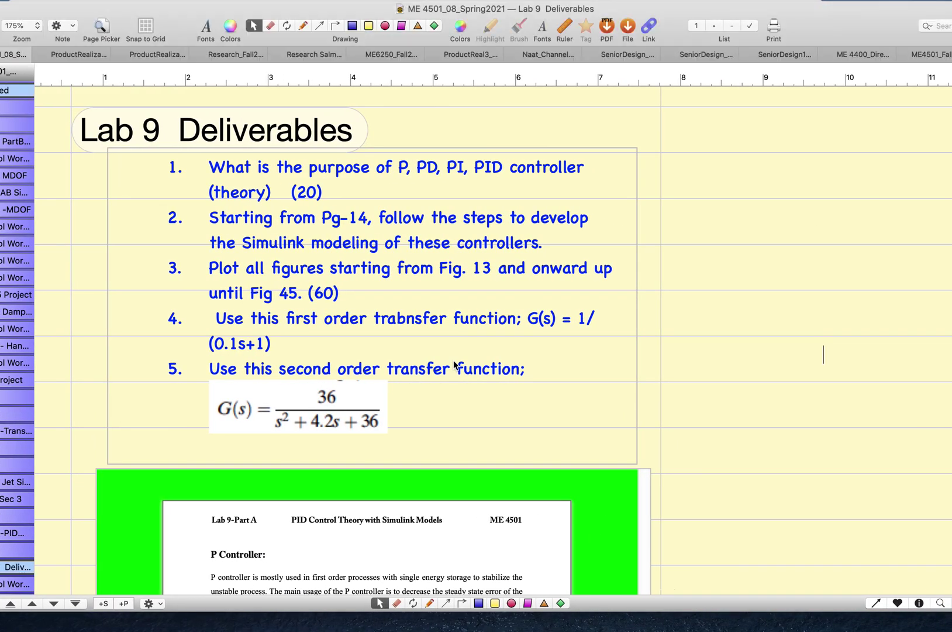
{"action": "key", "text": "ctrl+Left"}
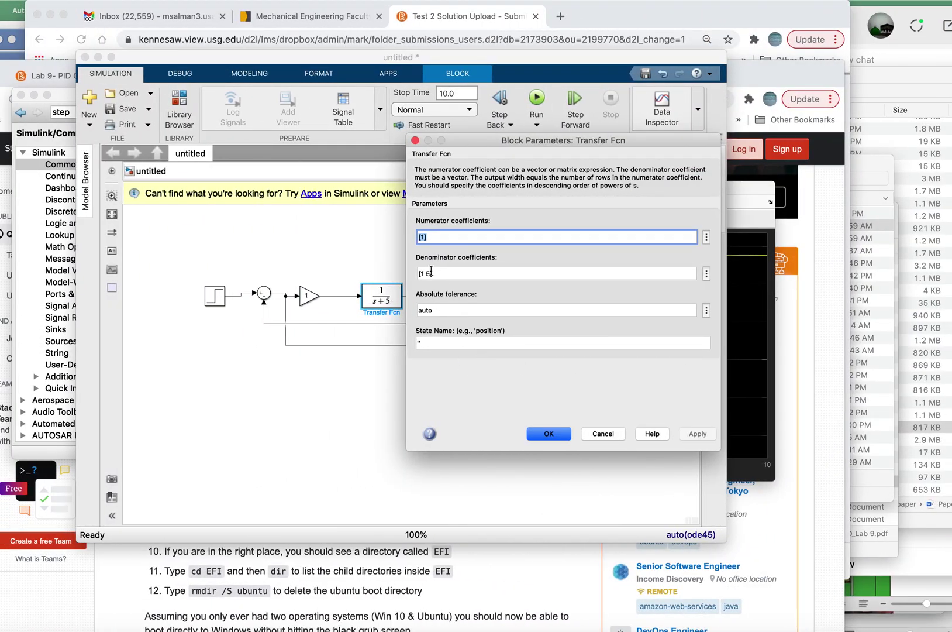
{"action": "key", "text": "Tab"}
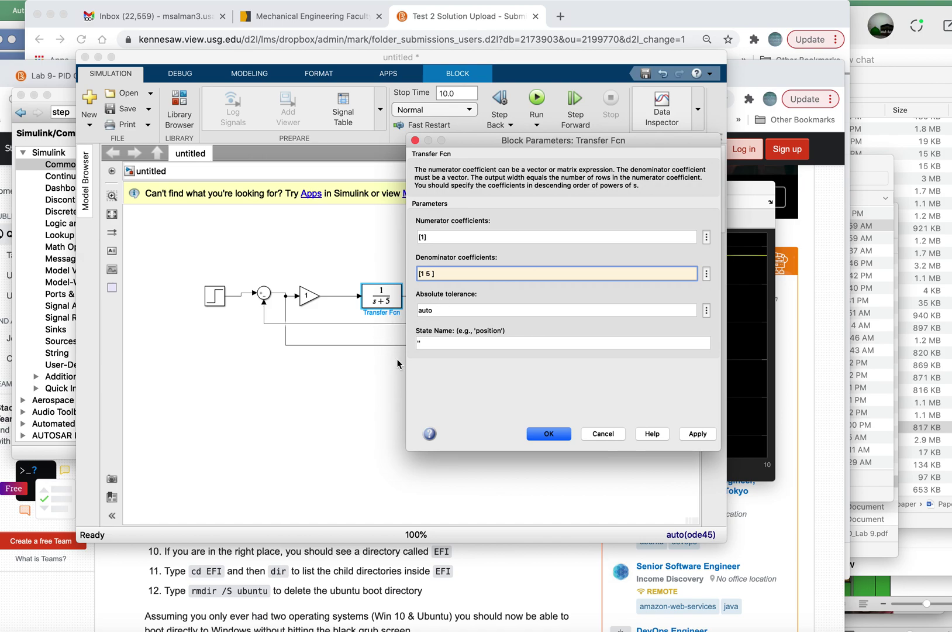
{"action": "left_click", "coordinate": [614, 432]}
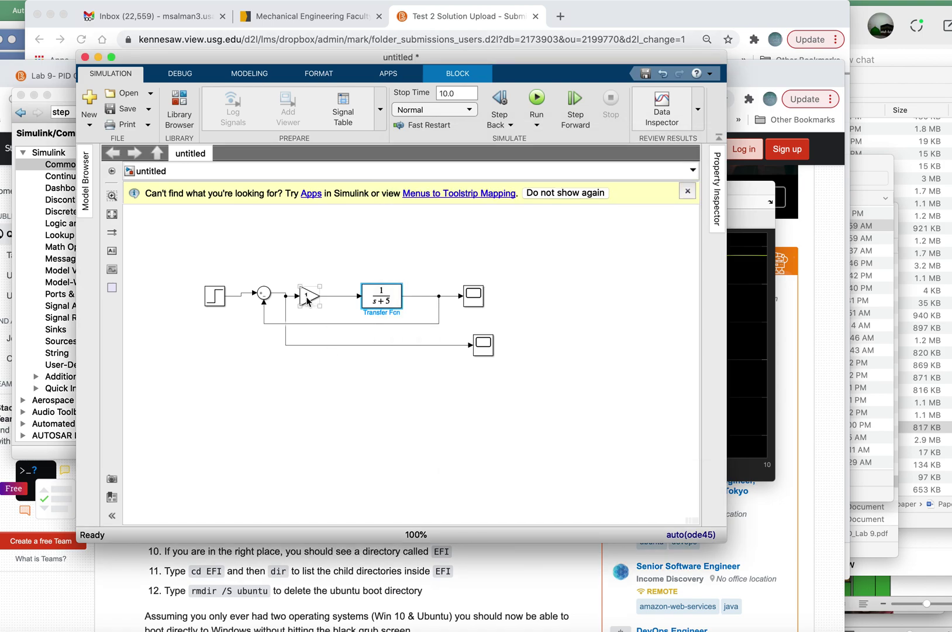
{"action": "left_click_drag", "start_coordinate": [180, 266], "coordinate": [553, 362]}
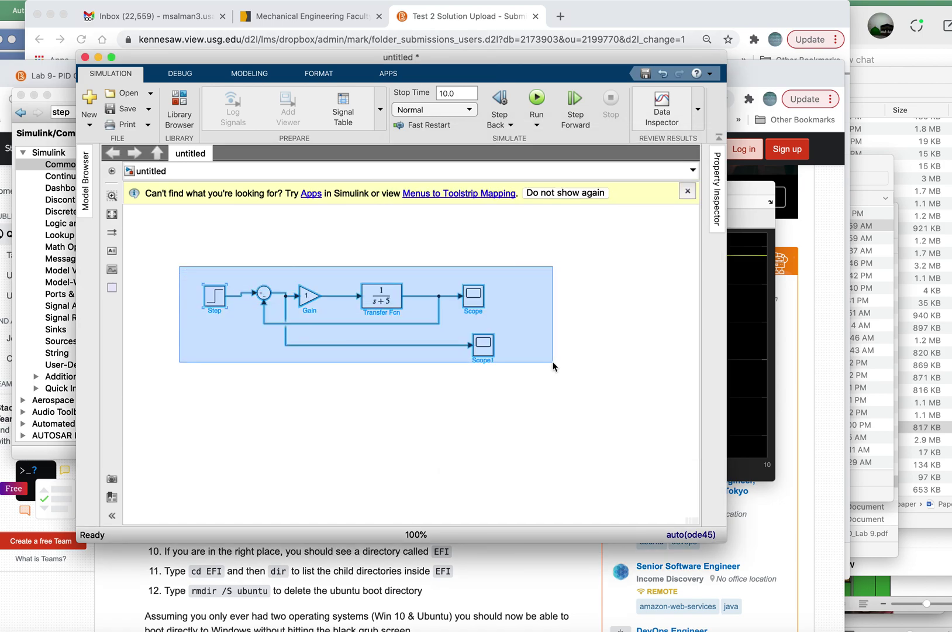
{"action": "left_click", "coordinate": [223, 390]}
{"action": "key", "text": "ctrl+v"}
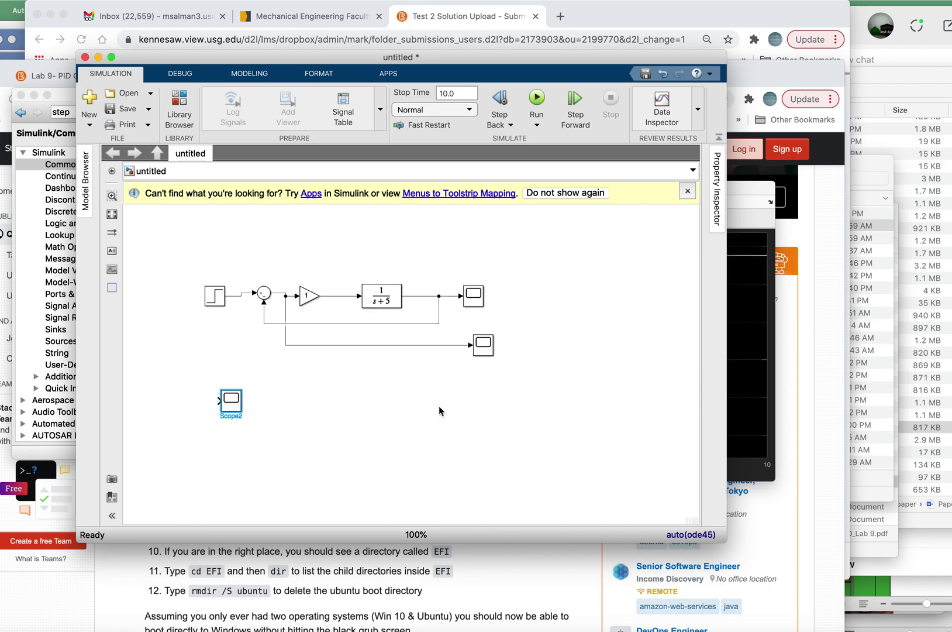
{"action": "key", "text": "super+z"}
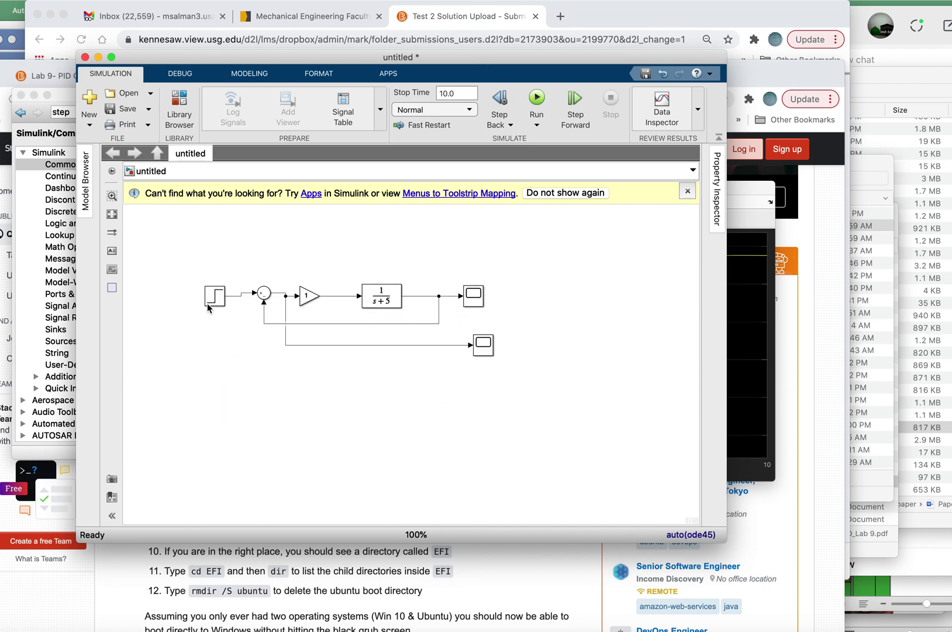
Step: Duplicate the complete control loop with both scopes and place the copy below the original
{"action": "left_click_drag", "start_coordinate": [191, 274], "coordinate": [620, 393]}
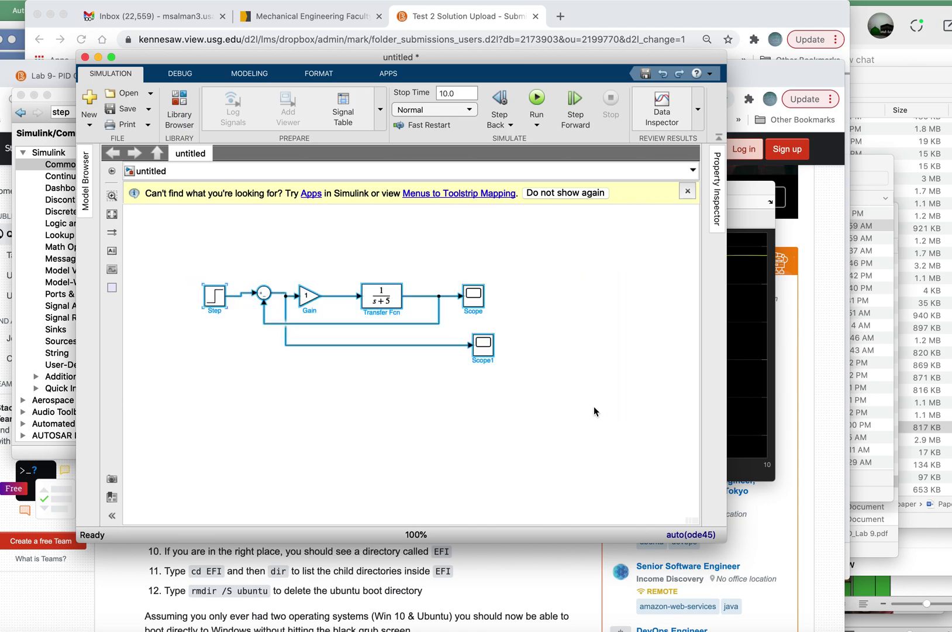
{"action": "left_click", "coordinate": [224, 407]}
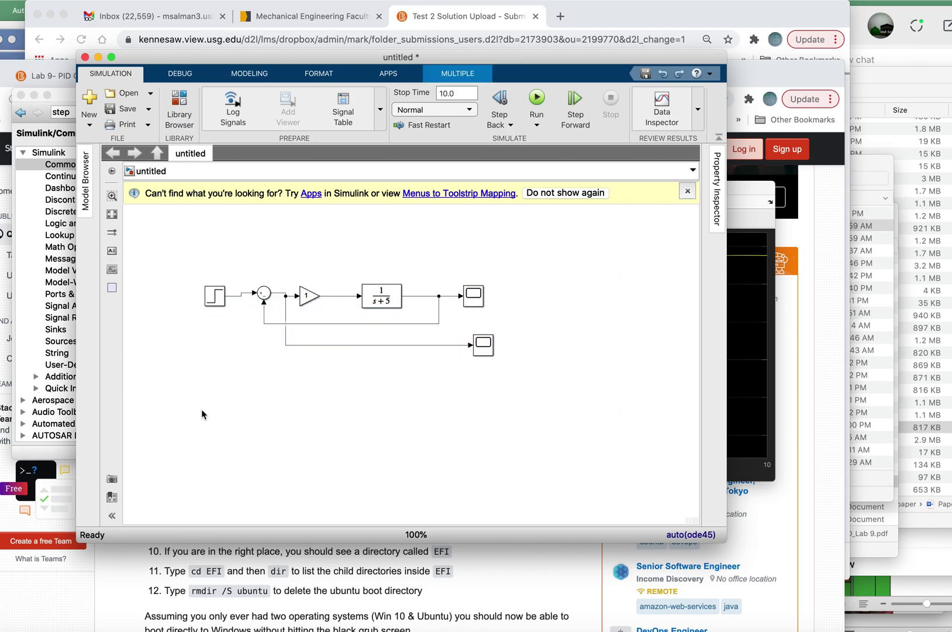
{"action": "key", "text": "super+v"}
{"action": "left_click", "coordinate": [591, 398]}
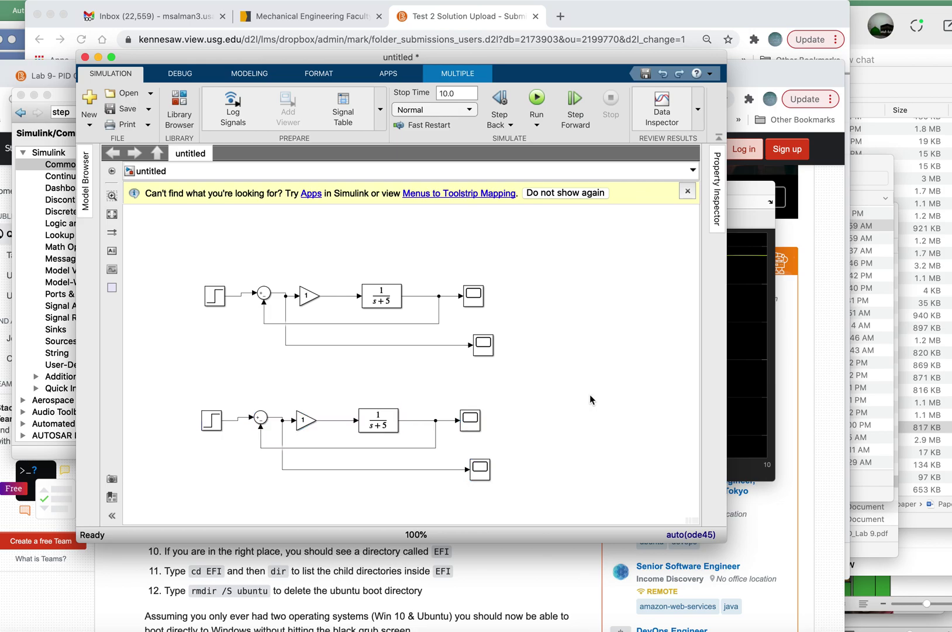
Step: Set the gain of the duplicated loop's Gain block to 20
{"action": "left_click", "coordinate": [302, 420]}
{"action": "double_click", "coordinate": [303, 419]}
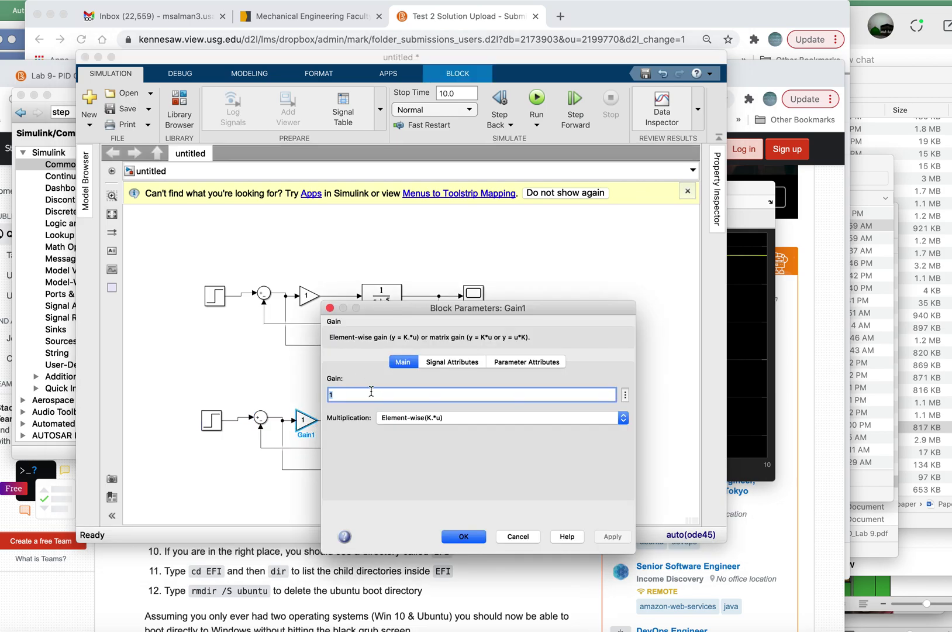
{"action": "key", "text": "ctrl+Right"}
{"action": "key", "text": "BackSpace"}
{"action": "type", "text": "2"}
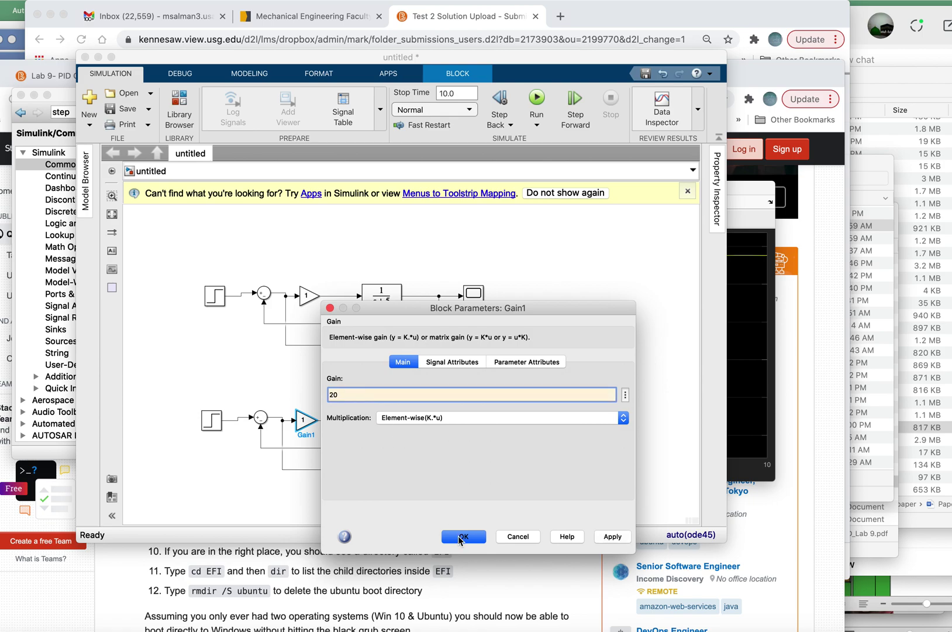
{"action": "left_click", "coordinate": [462, 537]}
{"action": "left_click", "coordinate": [582, 354]}
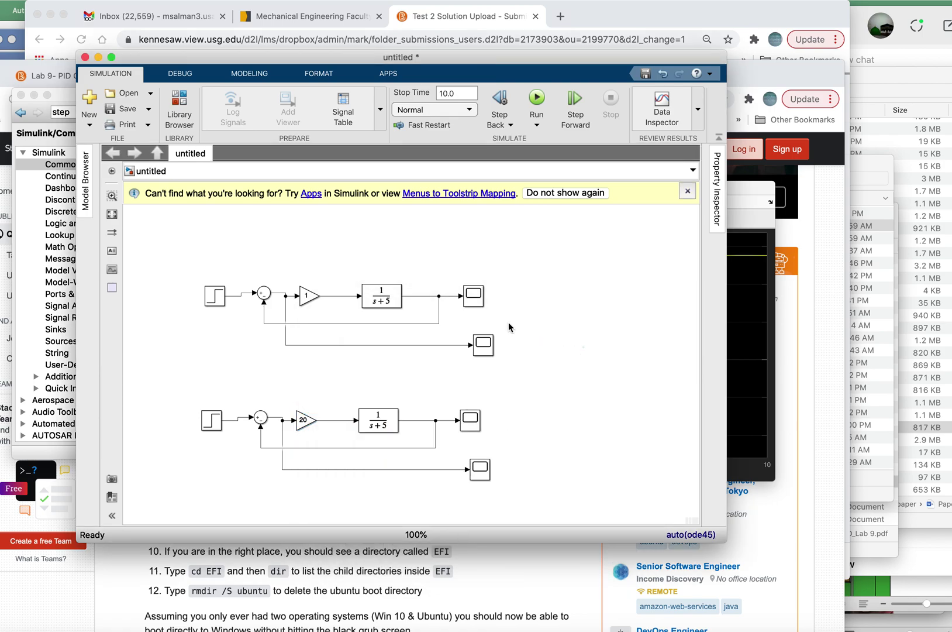
Step: Run the simulation and open the plant-output scopes of both loops, moving their windows aside to compare the bilevel measurements
{"action": "left_click", "coordinate": [536, 99]}
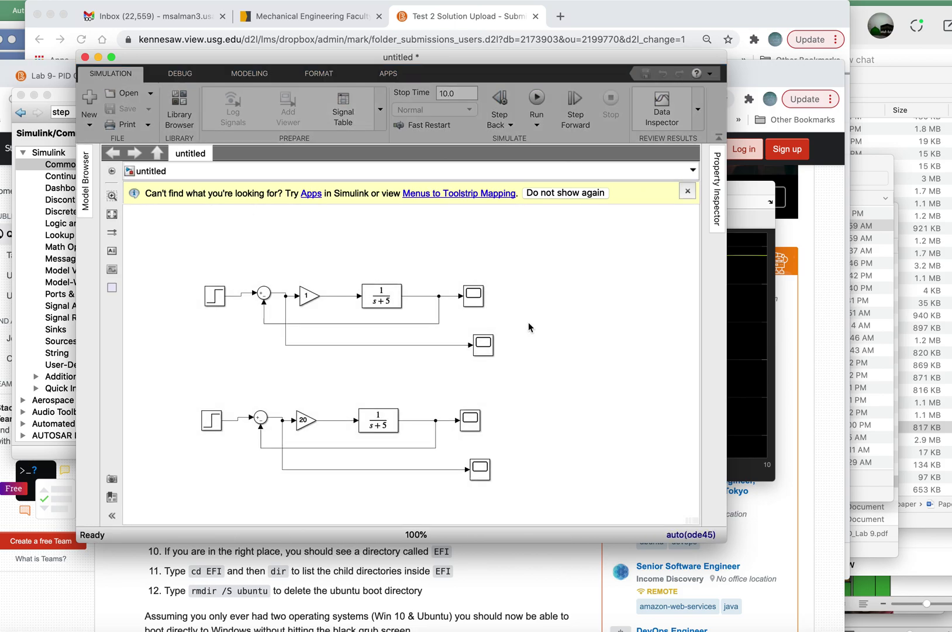
{"action": "double_click", "coordinate": [472, 295]}
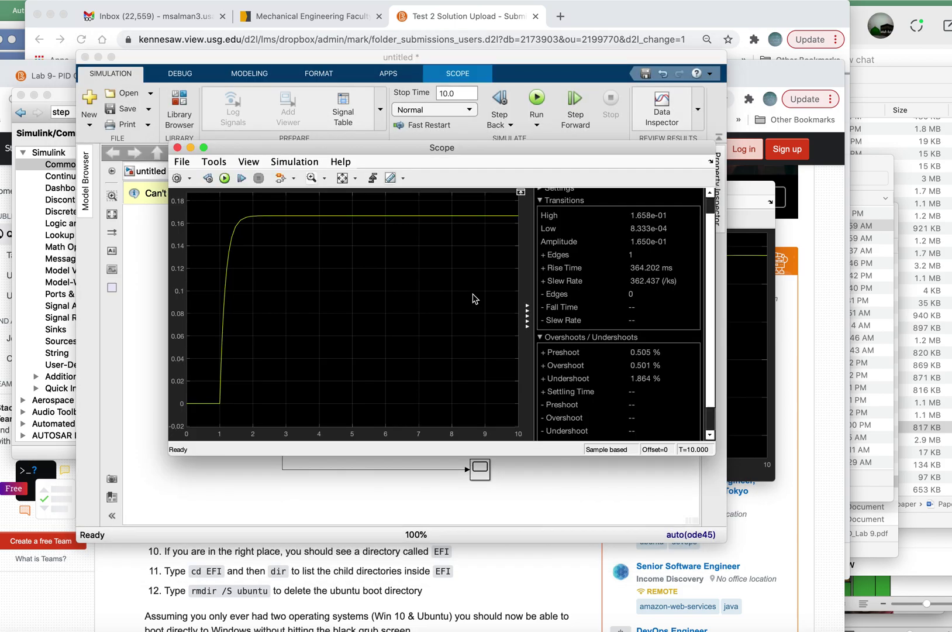
{"action": "left_click_drag", "start_coordinate": [431, 149], "coordinate": [672, 88]}
{"action": "left_click", "coordinate": [472, 427]}
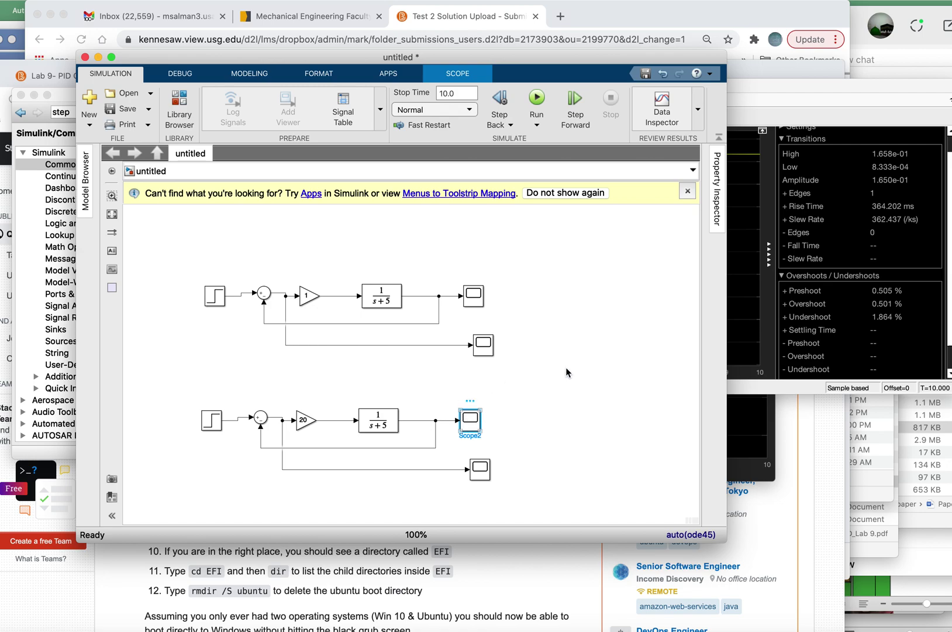
{"action": "key", "text": "Return"}
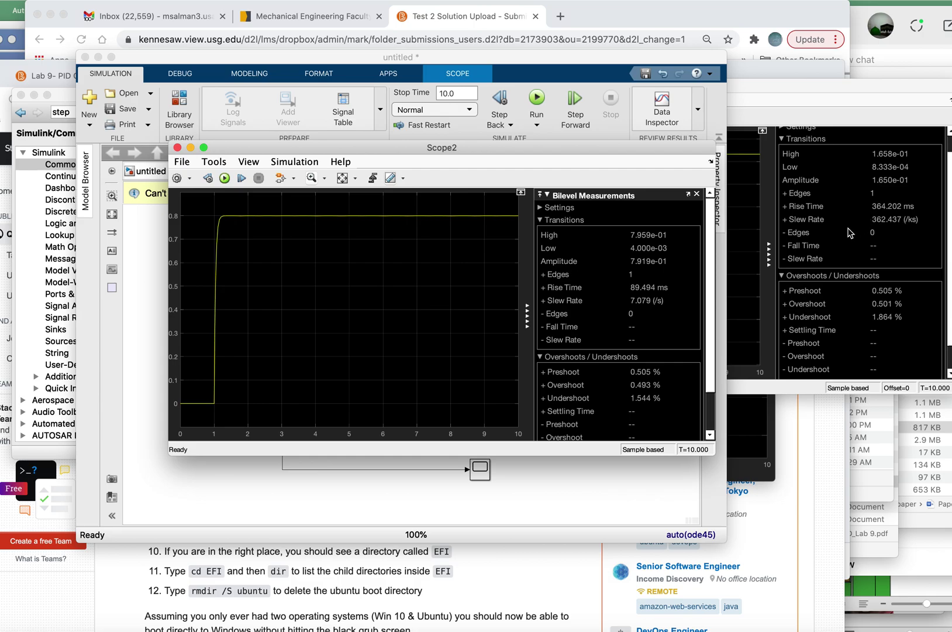
{"action": "left_click_drag", "start_coordinate": [473, 147], "coordinate": [510, 113]}
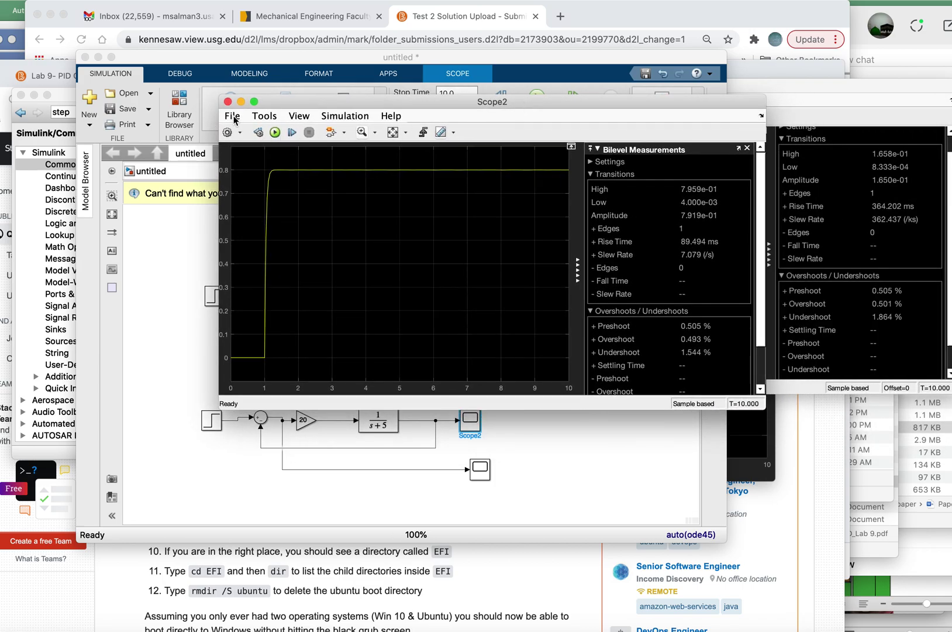
{"action": "left_click", "coordinate": [172, 288]}
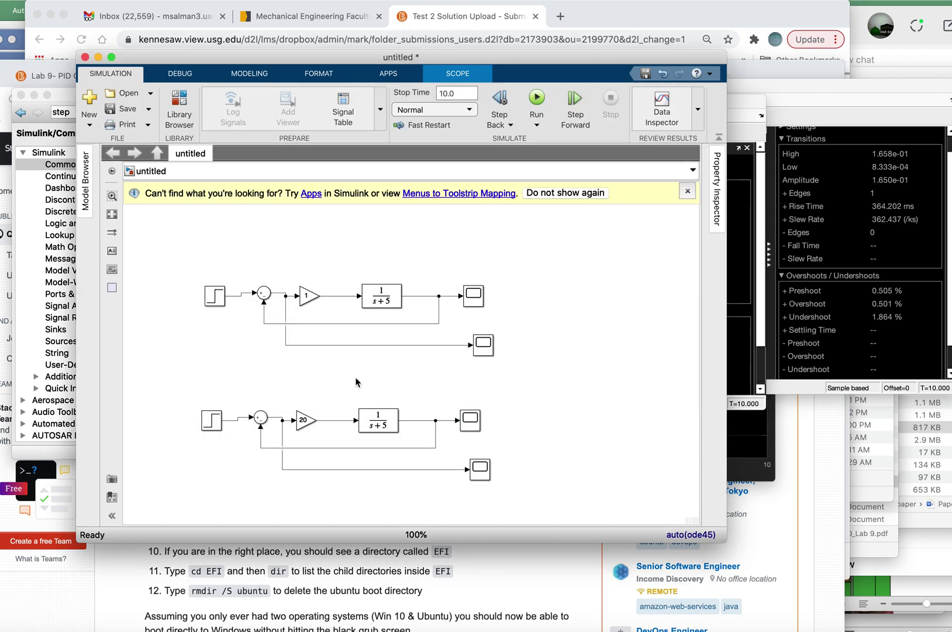
Step: Open the lower loop's error scope and arrange it side by side with the lower loop's resized plant-output scope
{"action": "left_click", "coordinate": [485, 480]}
{"action": "double_click", "coordinate": [482, 478]}
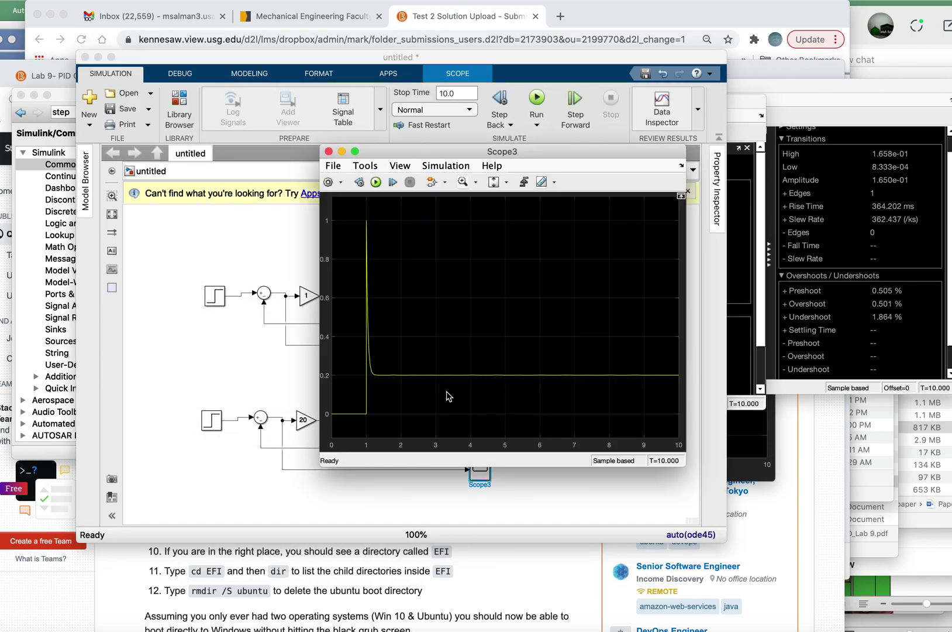
{"action": "left_click_drag", "start_coordinate": [426, 158], "coordinate": [589, 131]}
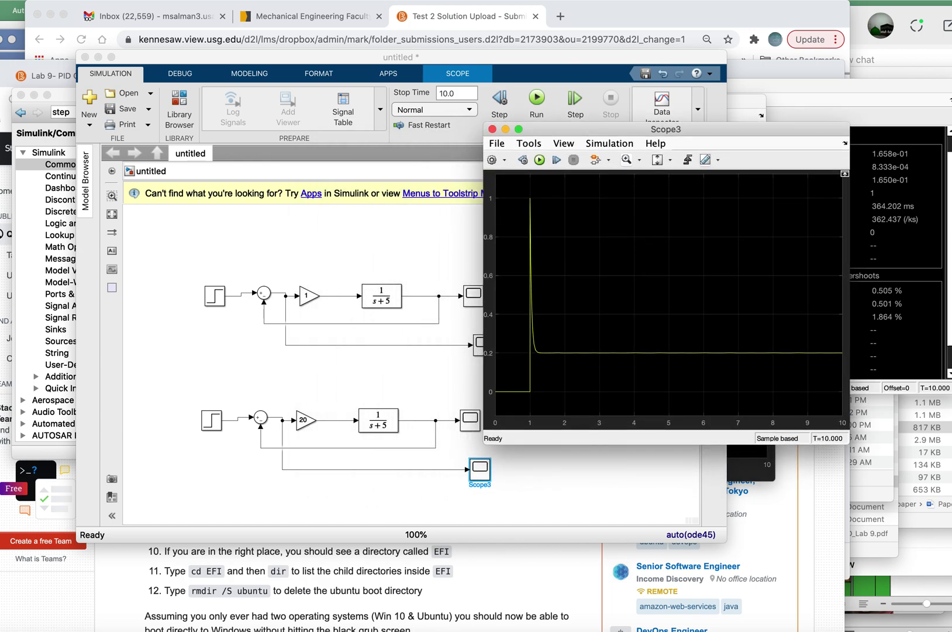
{"action": "key", "text": "ctrl+Up"}
{"action": "left_click", "coordinate": [351, 280]}
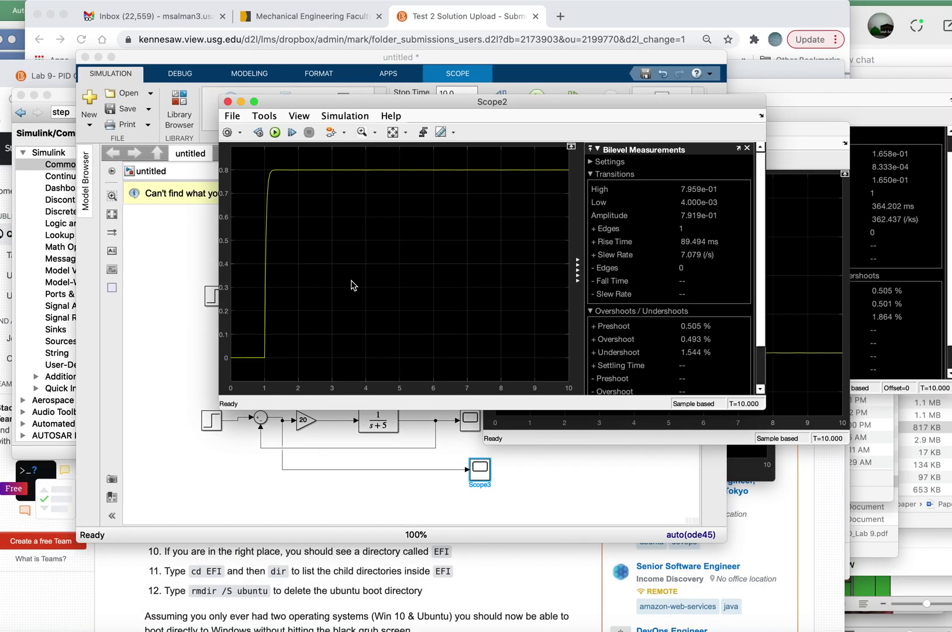
{"action": "left_click_drag", "start_coordinate": [468, 109], "coordinate": [323, 80]}
{"action": "left_click_drag", "start_coordinate": [619, 381], "coordinate": [483, 444]}
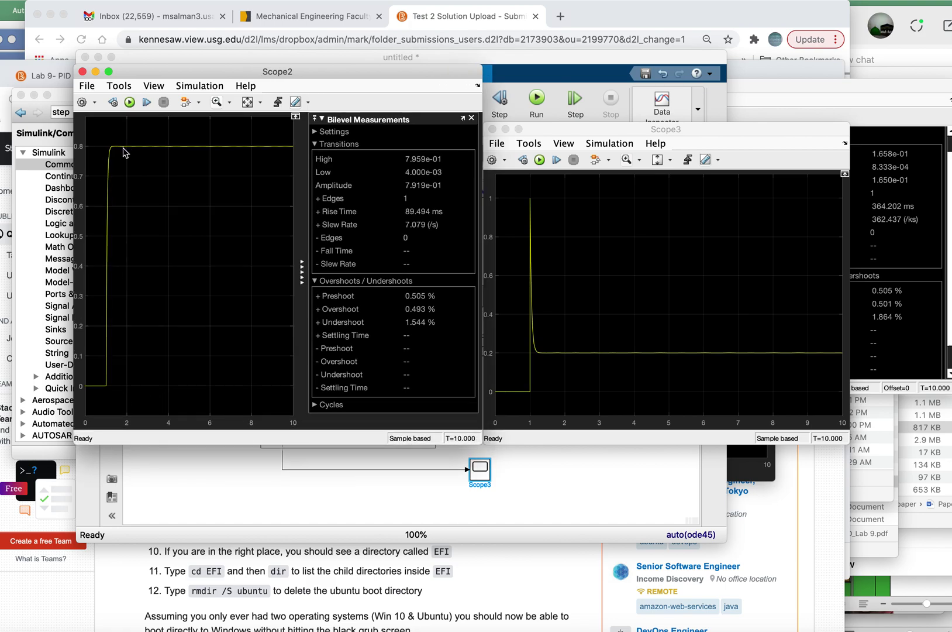
Step: Copy the lower loop's error plot from the Scope3 window to the clipboard
{"action": "left_click", "coordinate": [630, 275]}
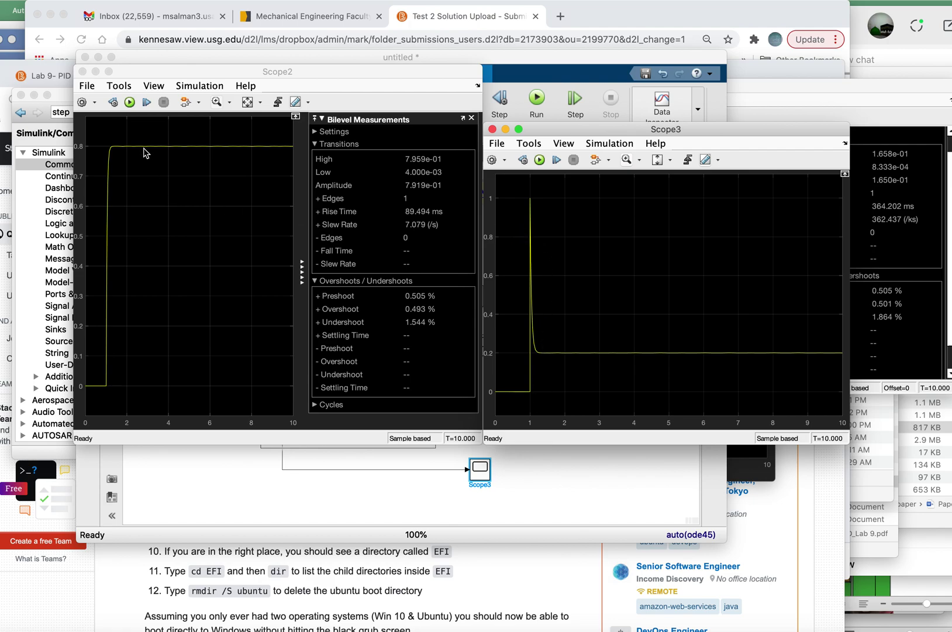
{"action": "left_click", "coordinate": [206, 258]}
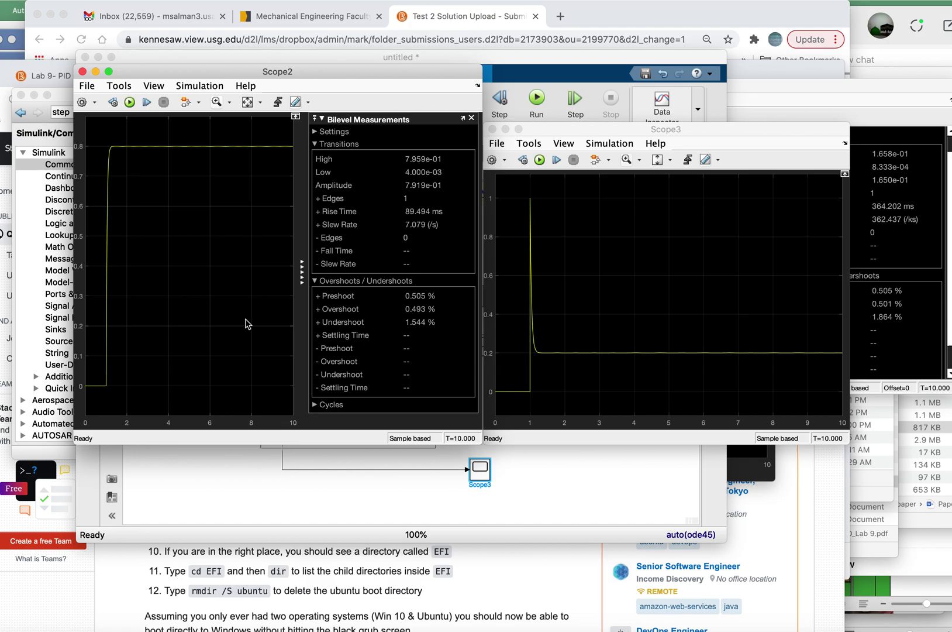
{"action": "left_click", "coordinate": [618, 240]}
{"action": "left_click", "coordinate": [497, 144]}
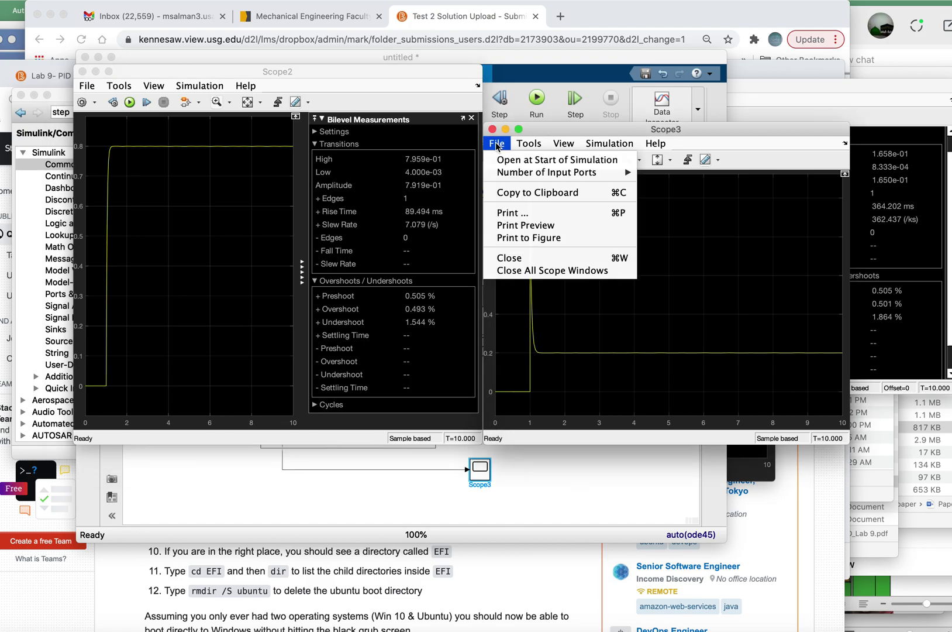
{"action": "left_click", "coordinate": [513, 193]}
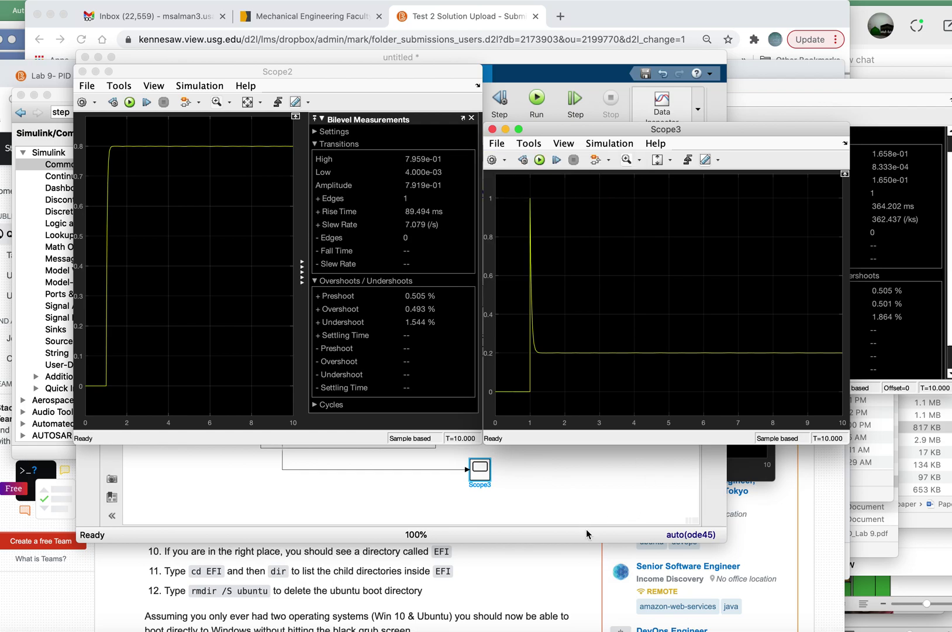
Step: Switch to the ME 4501_08_Spring2021 notes, paste the copied error plot onto the Lab 9 Deliverables page and reposition it
{"action": "left_click", "coordinate": [686, 630]}
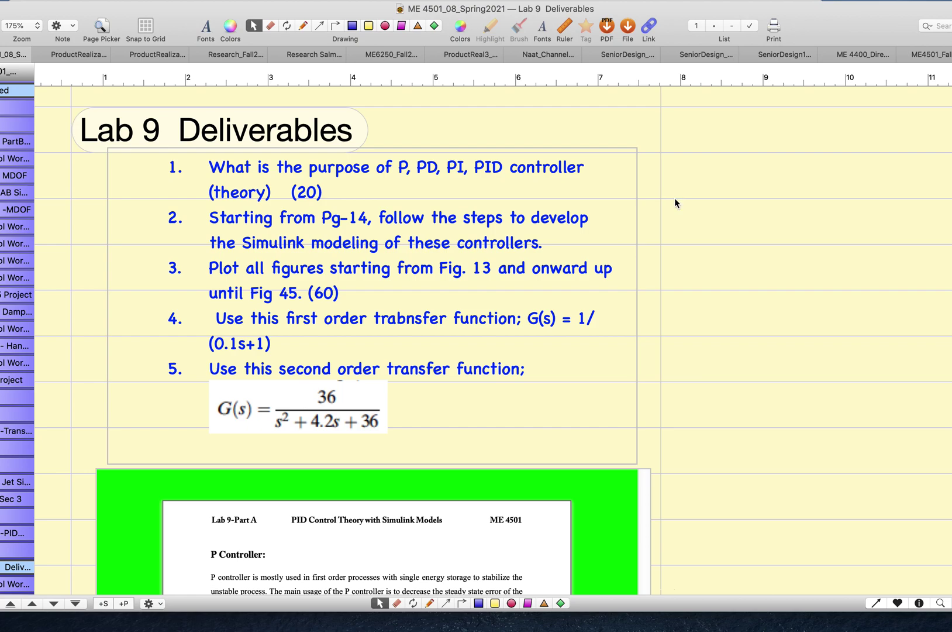
{"action": "key", "text": "super+v"}
{"action": "left_click_drag", "start_coordinate": [765, 261], "coordinate": [393, 241]}
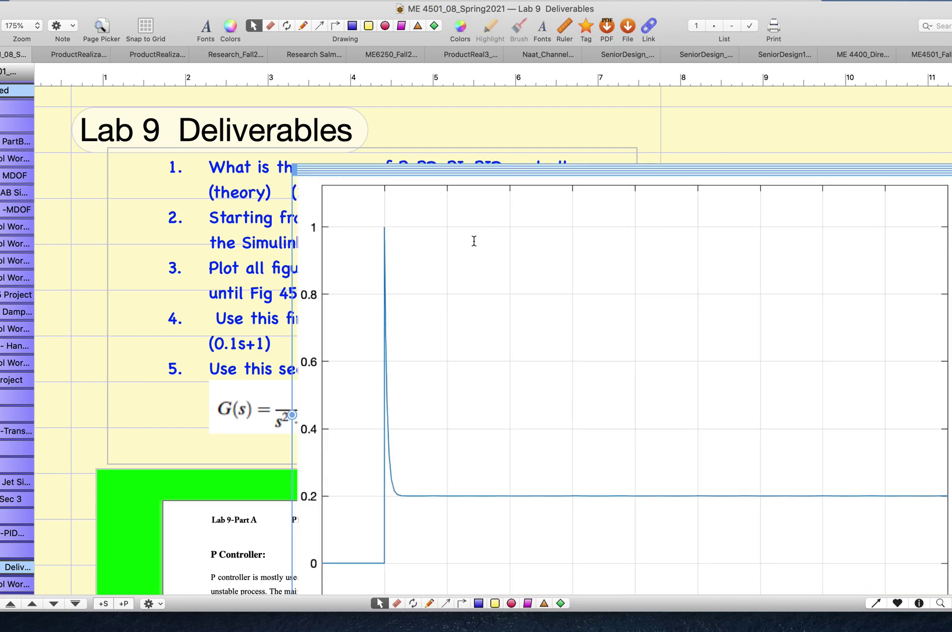
{"action": "left_click_drag", "start_coordinate": [729, 121], "coordinate": [686, 220]}
Step: Paste the error plot onto the School Workbook page, shrink it and place it below the existing step-response plot
{"action": "left_click", "coordinate": [8, 586]}
{"action": "key", "text": "super+v"}
{"action": "scroll", "coordinate": [683, 471], "scroll_direction": "down", "scroll_amount": 5}
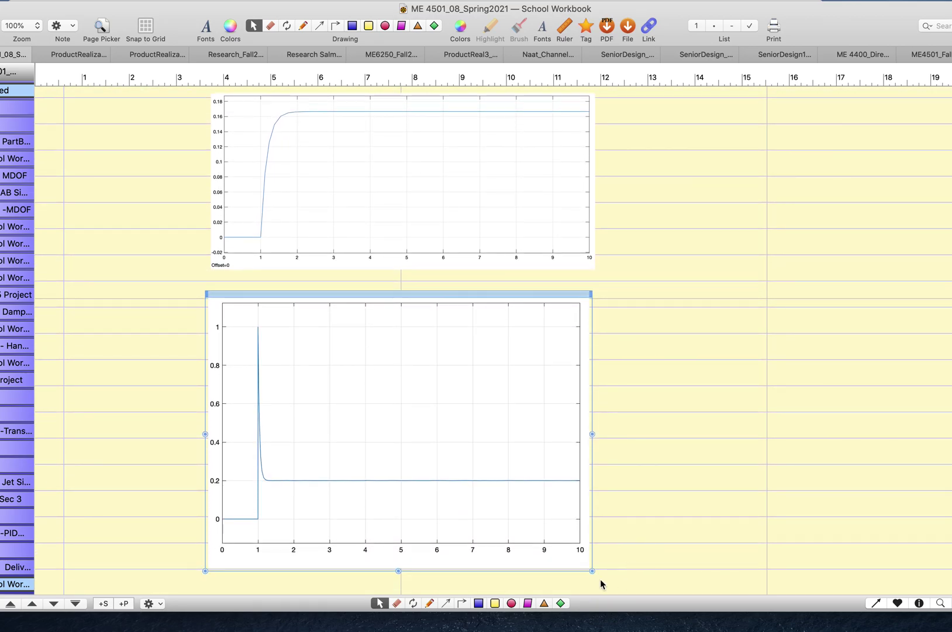
{"action": "left_click_drag", "start_coordinate": [591, 570], "coordinate": [436, 472]}
{"action": "left_click_drag", "start_coordinate": [365, 417], "coordinate": [456, 403]}
{"action": "left_click", "coordinate": [449, 454]}
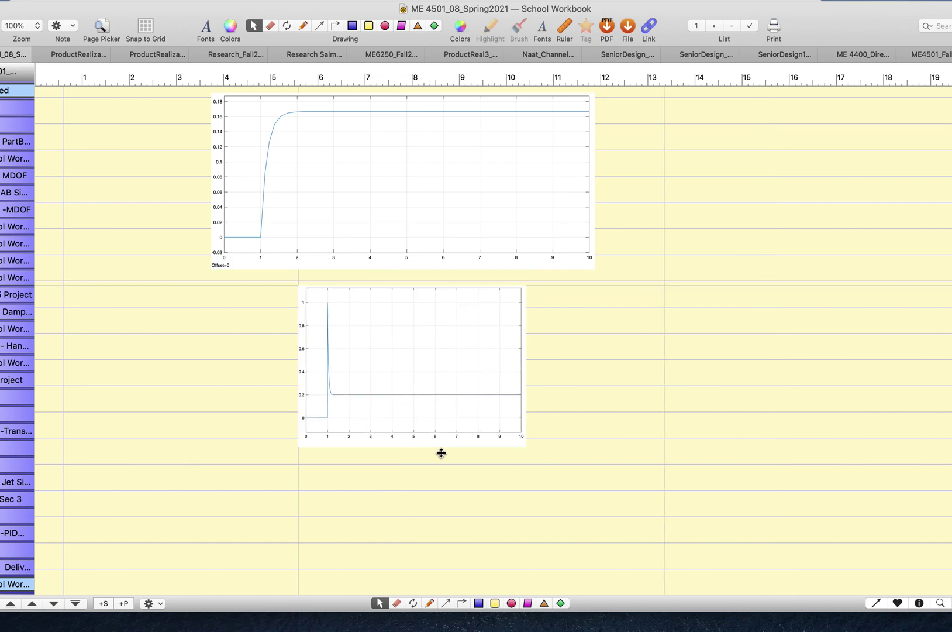
{"action": "left_click", "coordinate": [363, 425]}
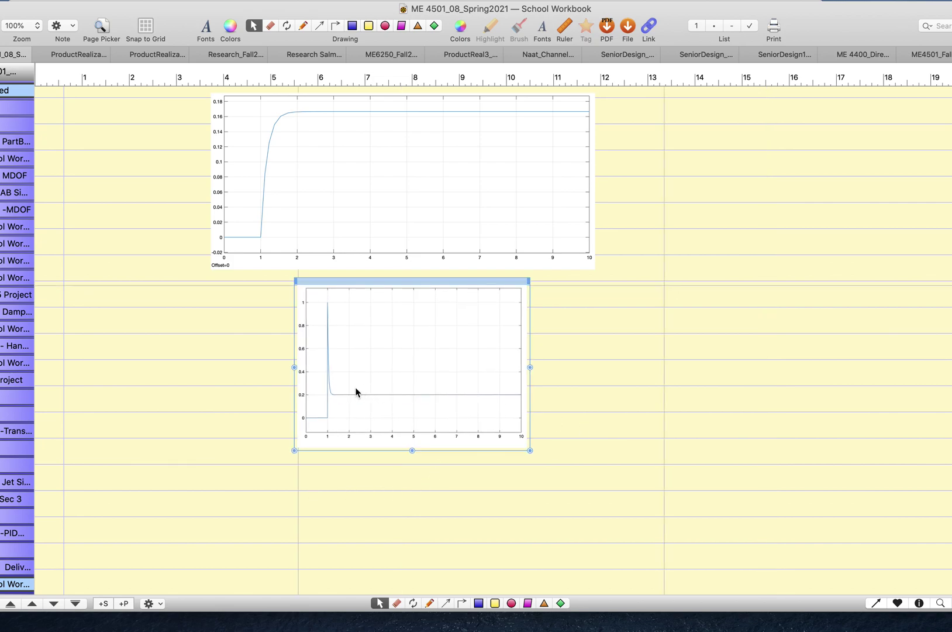
Step: Delete the pasted error plot from the Lab 9 Deliverables page
{"action": "left_click", "coordinate": [6, 571]}
{"action": "left_click_drag", "start_coordinate": [807, 96], "coordinate": [746, 218]}
{"action": "key", "text": "Delete"}
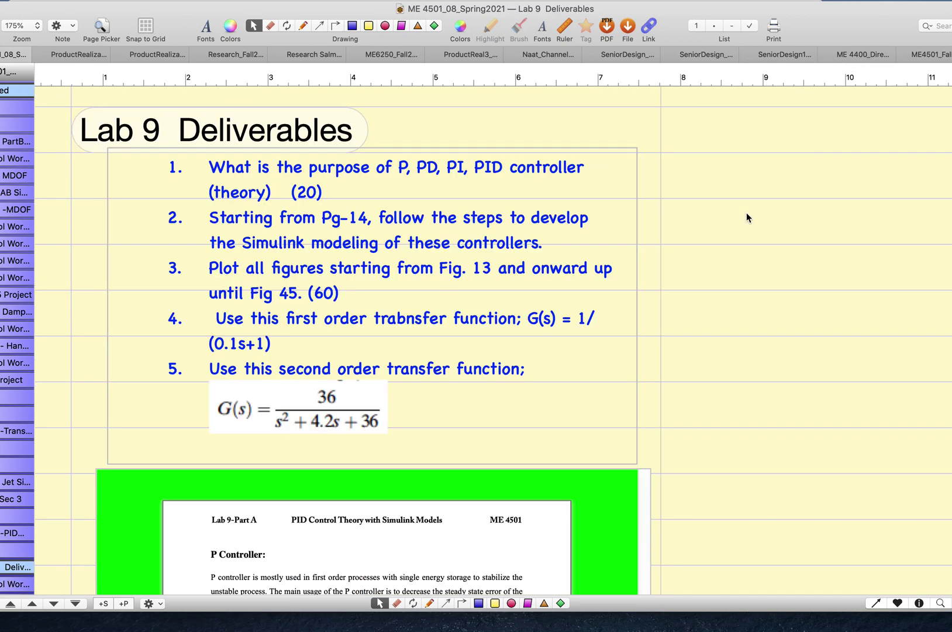
Step: Switch back to Simulink and bring the untitled model with both control loops in front of the scope windows
{"action": "left_click", "coordinate": [747, 306]}
{"action": "left_click", "coordinate": [527, 321]}
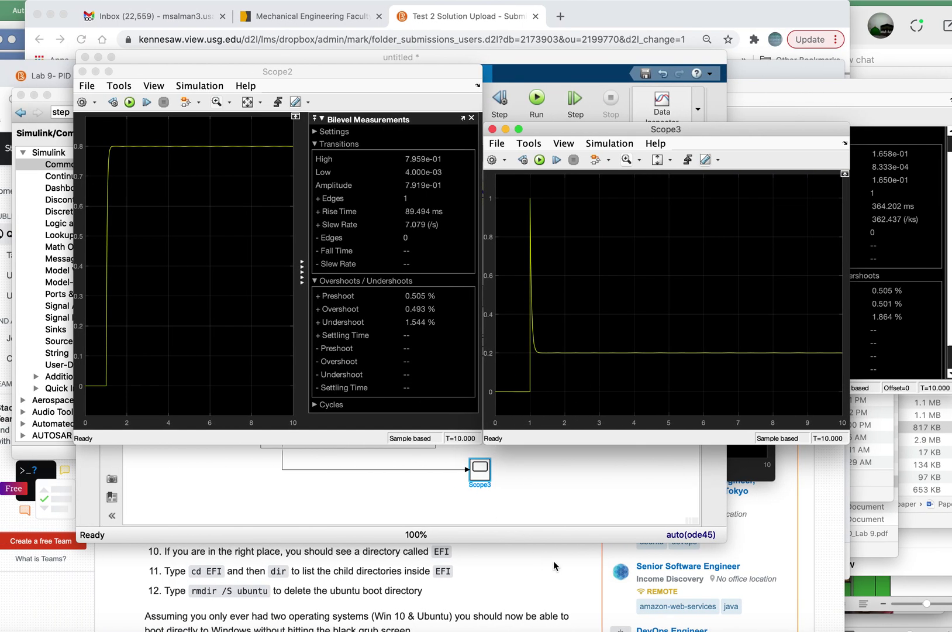
{"action": "left_click", "coordinate": [562, 488]}
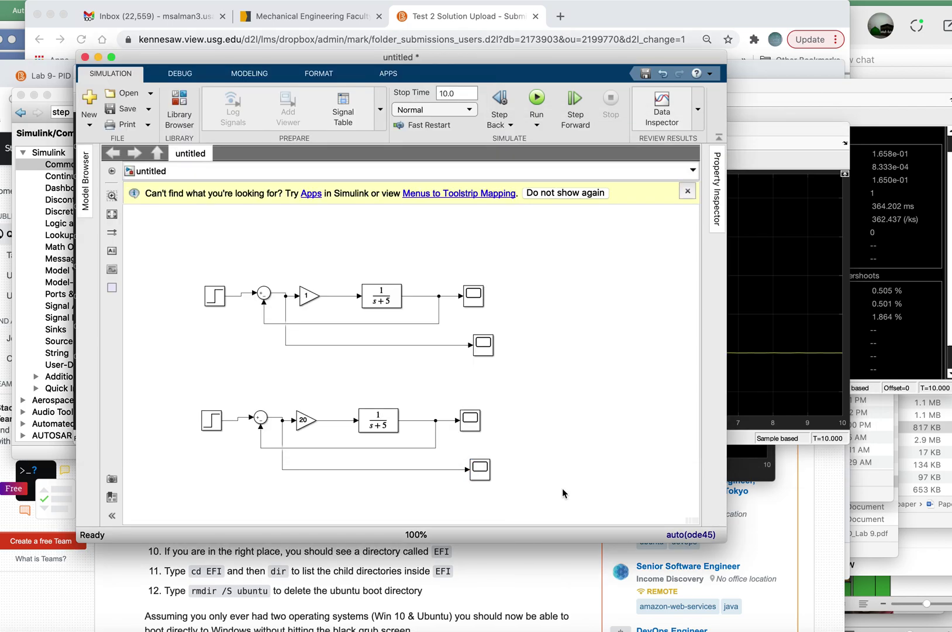
Step: Switch to the Simulink_Lab_Theory_PID Controller.pdf in Adobe Acrobat and review the P-control figures from Figure 12 through the Kp = 20 section
{"action": "left_click", "coordinate": [324, 627]}
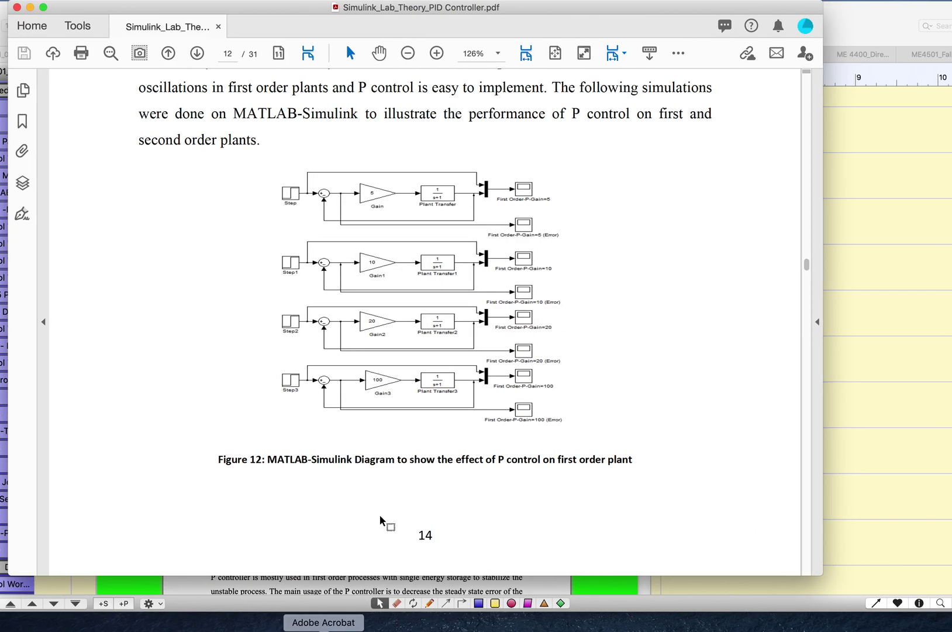
{"action": "scroll", "coordinate": [659, 262], "scroll_direction": "down", "scroll_amount": 3}
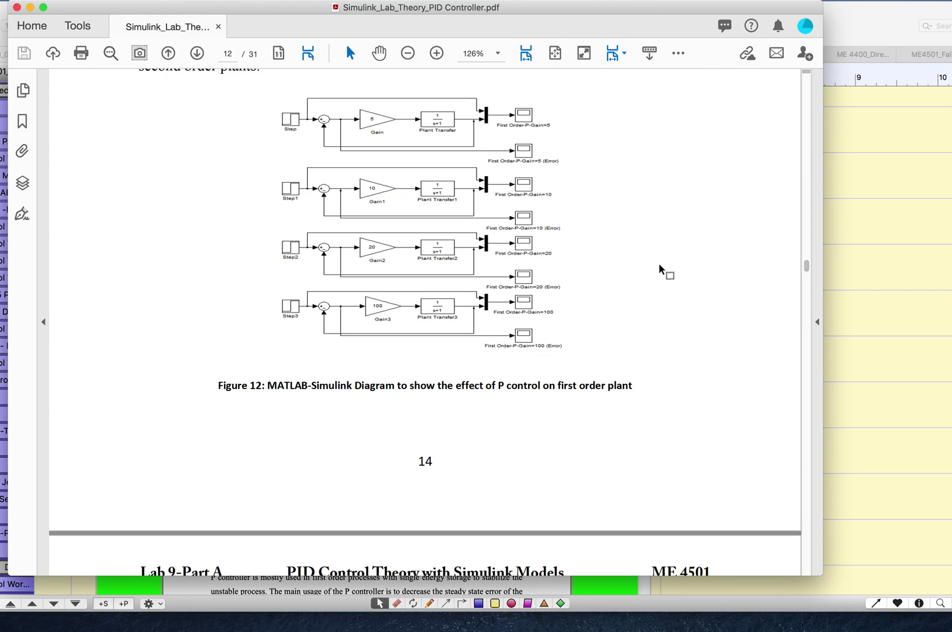
{"action": "scroll", "coordinate": [658, 262], "scroll_direction": "down", "scroll_amount": 15}
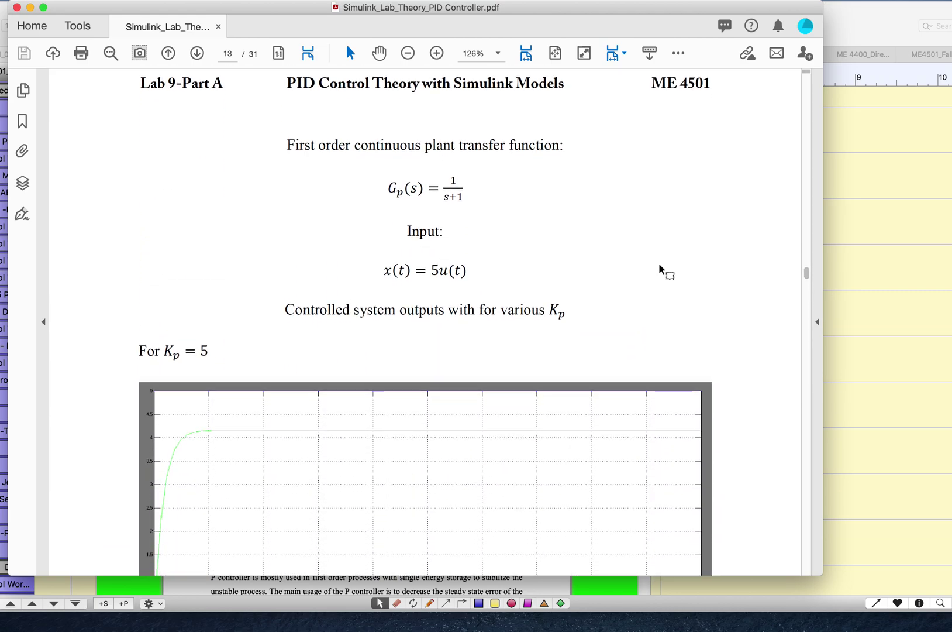
{"action": "scroll", "coordinate": [658, 263], "scroll_direction": "down", "scroll_amount": 20}
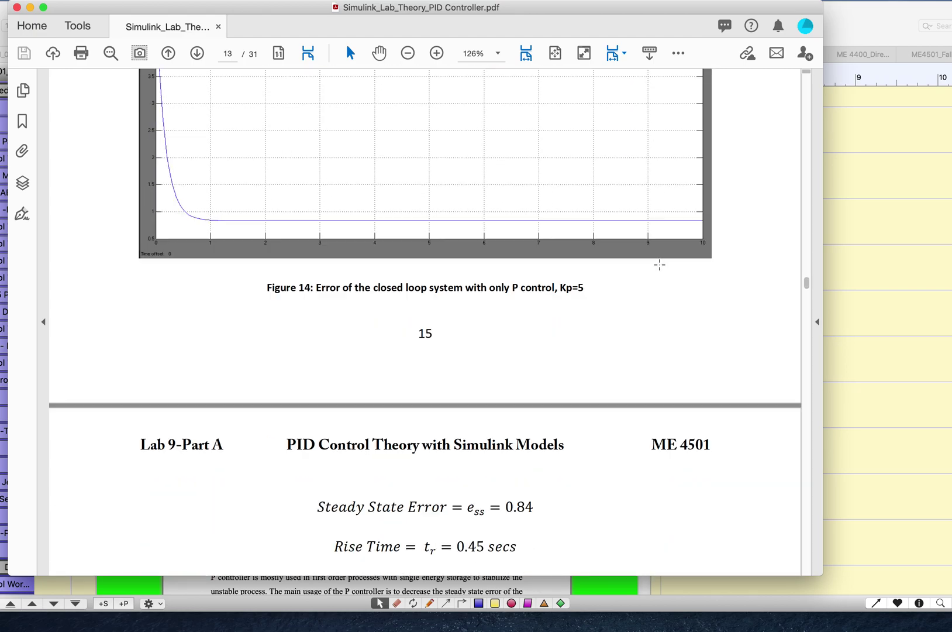
{"action": "scroll", "coordinate": [659, 264], "scroll_direction": "down", "scroll_amount": 20}
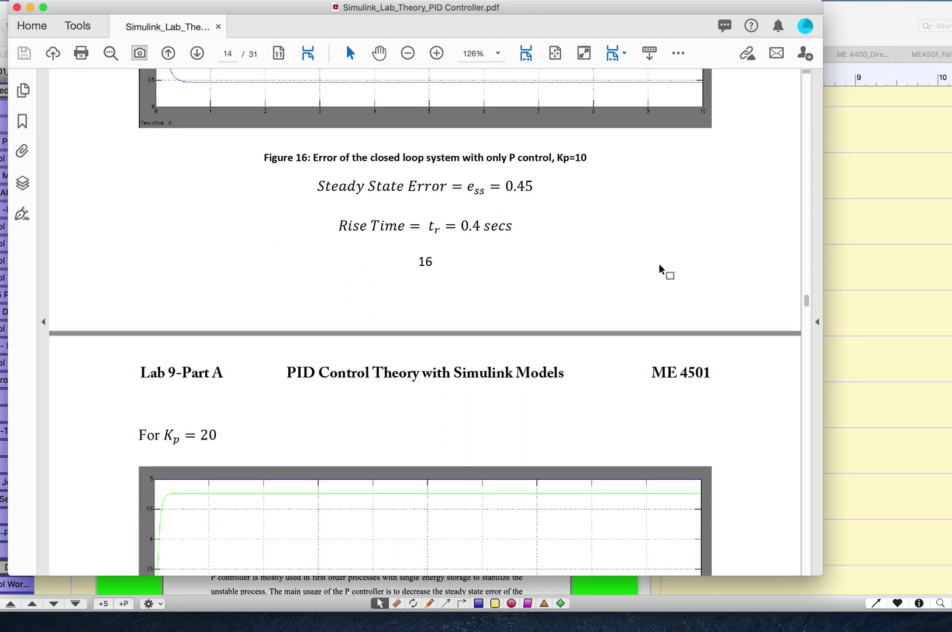